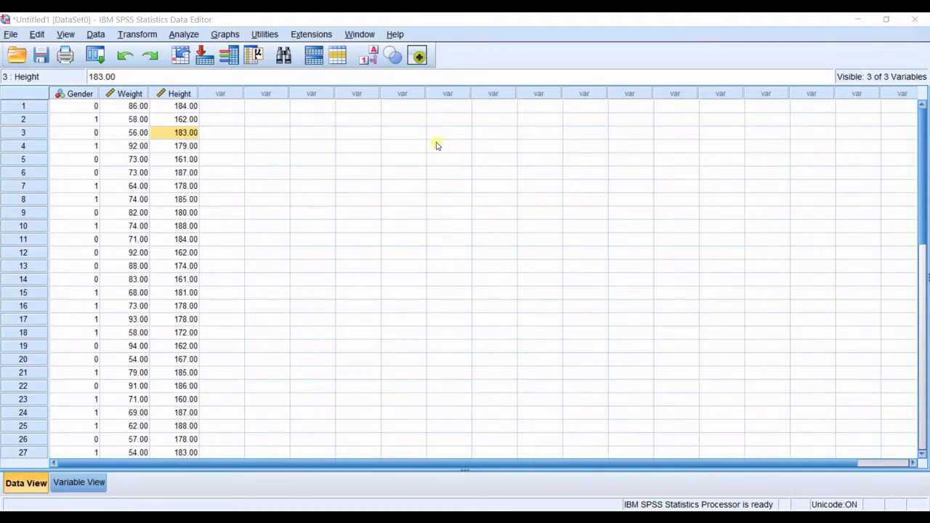
Step: Select the Gender column, then switch to Variable View to see the Gender, Weight and Height definitions
left_click(87, 106)
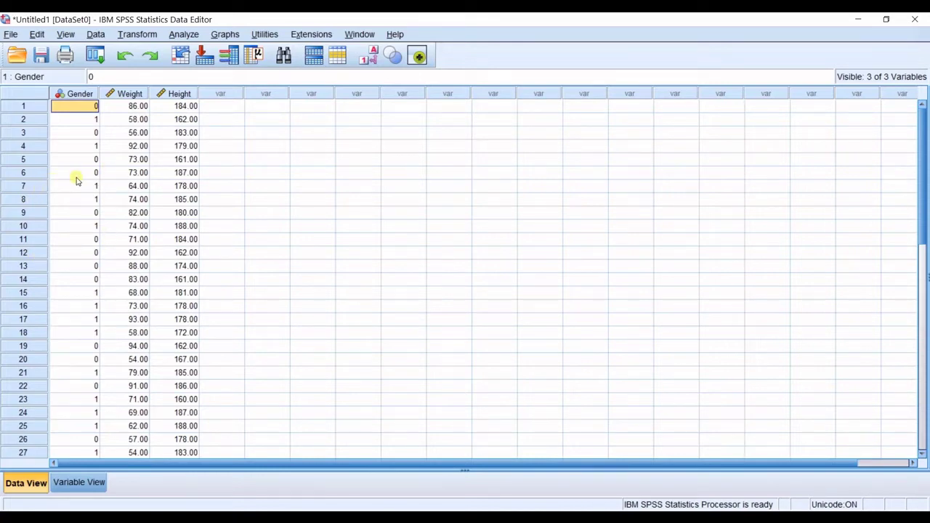
left_click(76, 96)
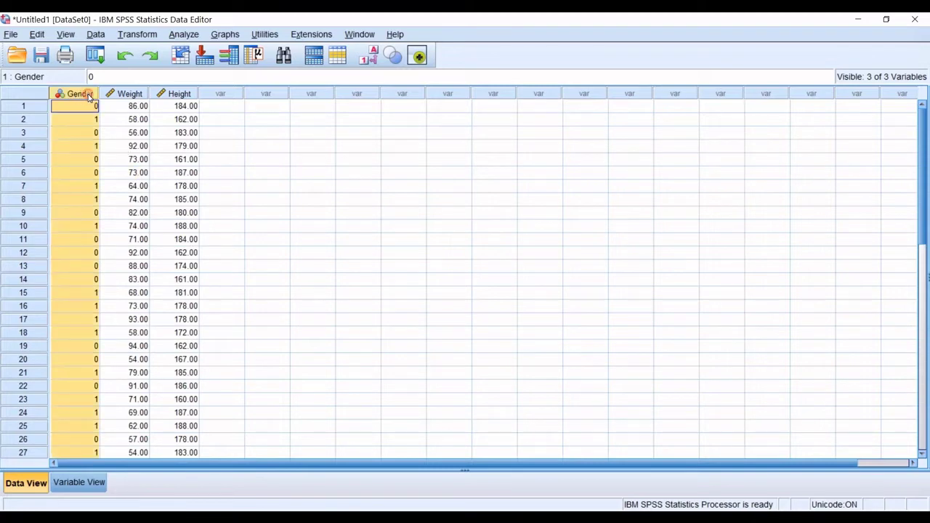
left_click(89, 110)
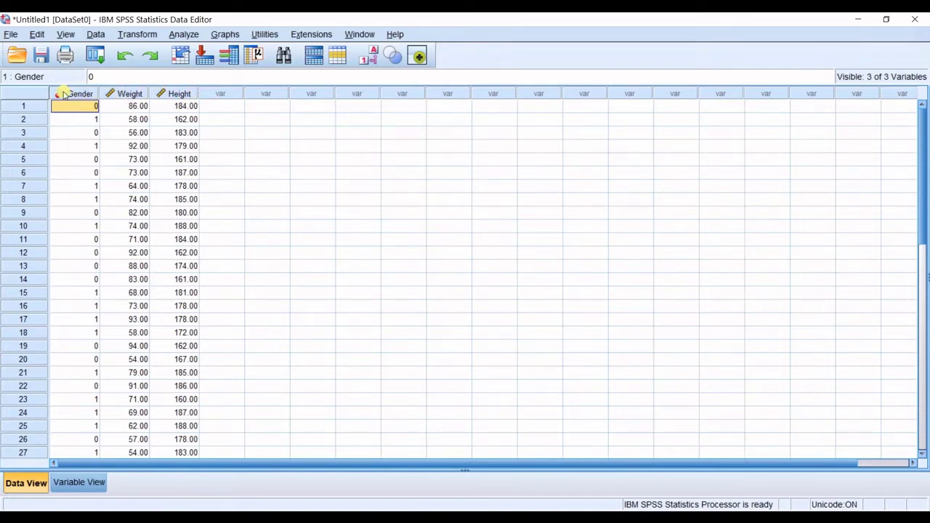
left_click(73, 479)
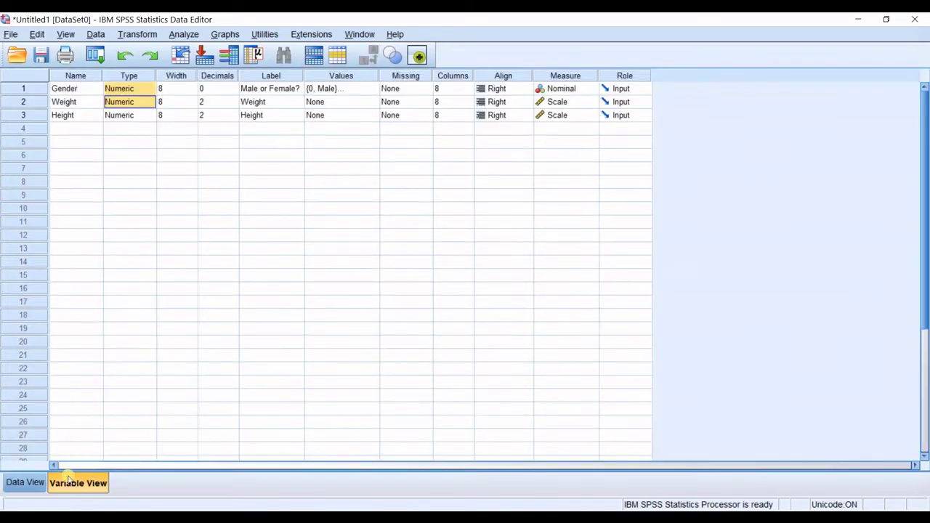
Step: Check the Weight and Height names, then return to Data View and inspect Weight values, including row 7
left_click(79, 105)
left_click(81, 118)
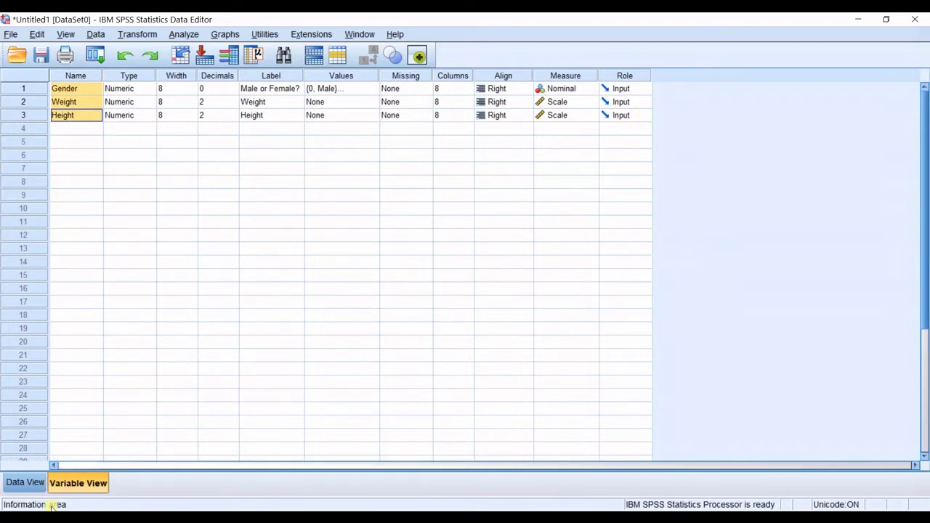
left_click(25, 483)
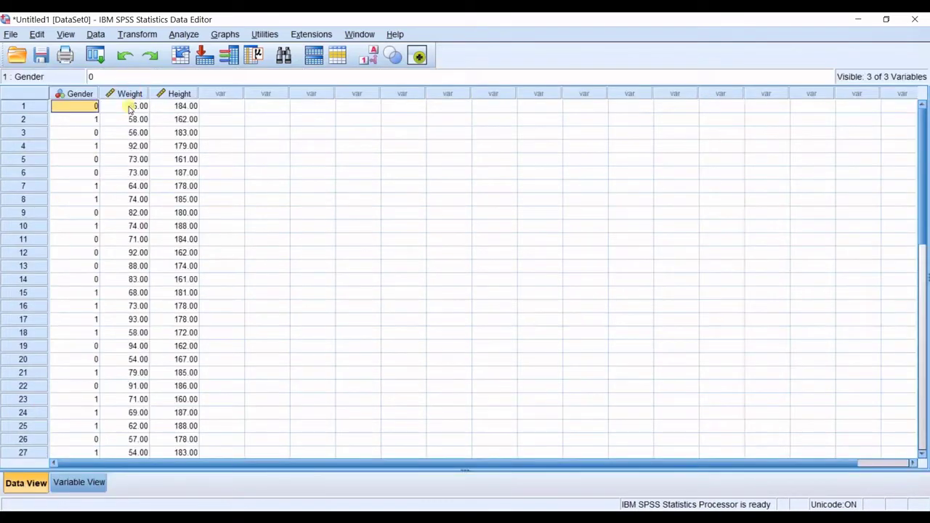
left_click(125, 107)
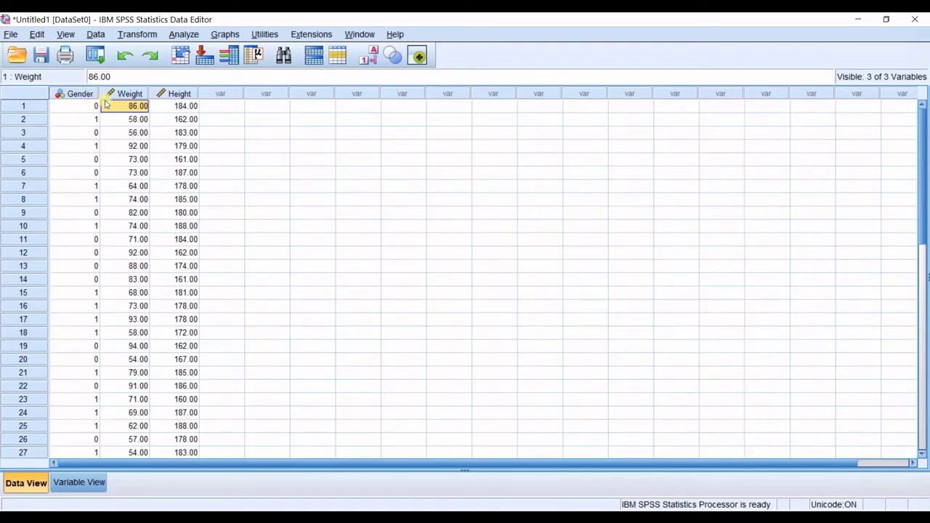
left_click(125, 186)
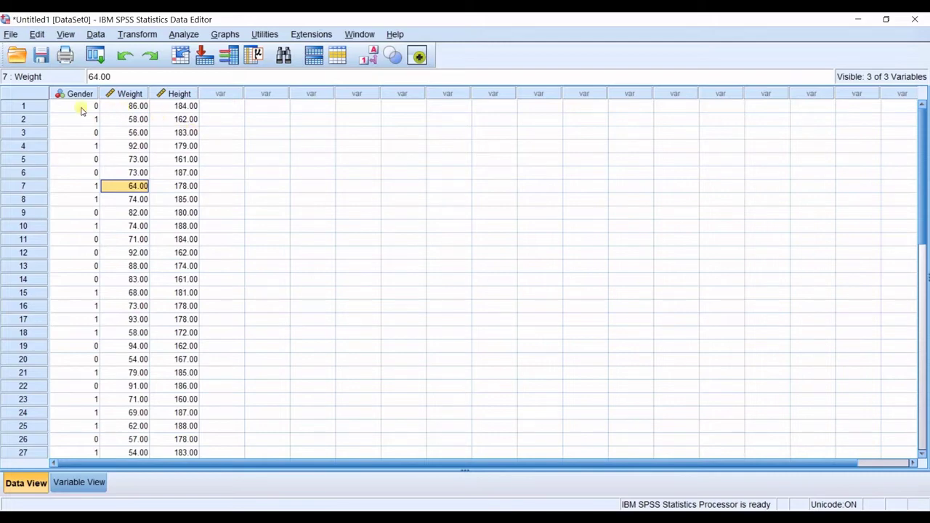
left_click(116, 107)
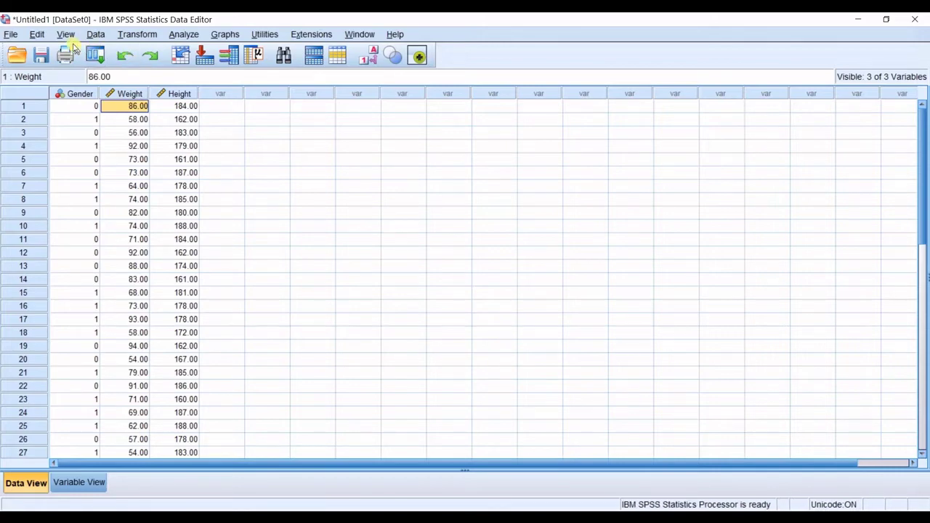
Step: Open the Analyze > Correlate > Bivariate dialog and reposition it
left_click(183, 37)
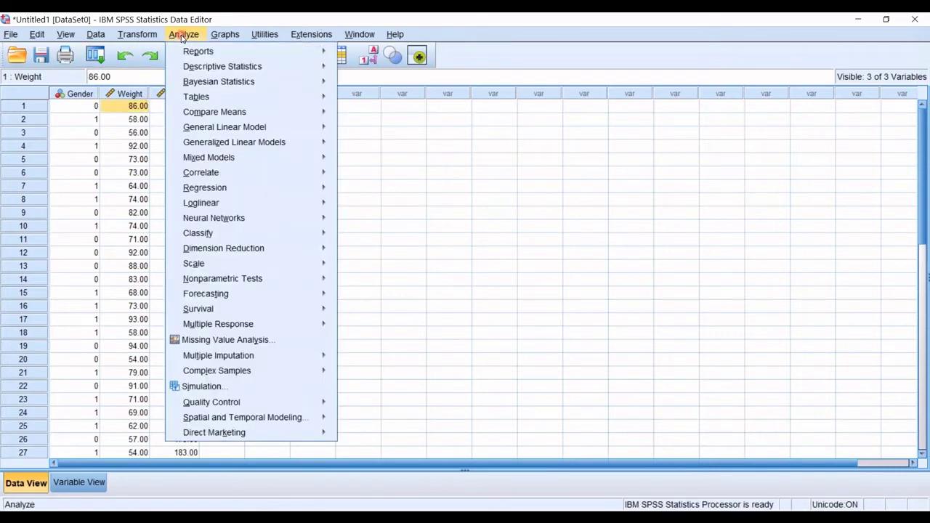
mouse_move(183, 174)
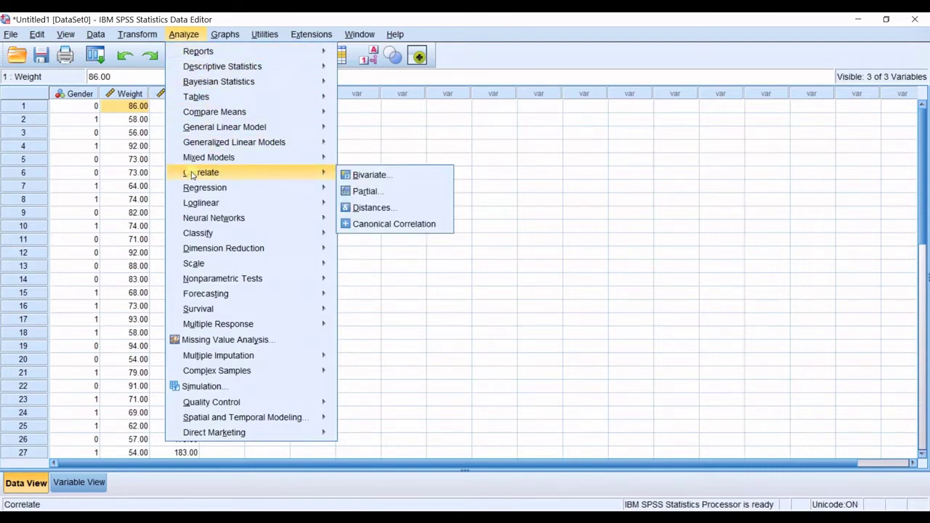
left_click(374, 176)
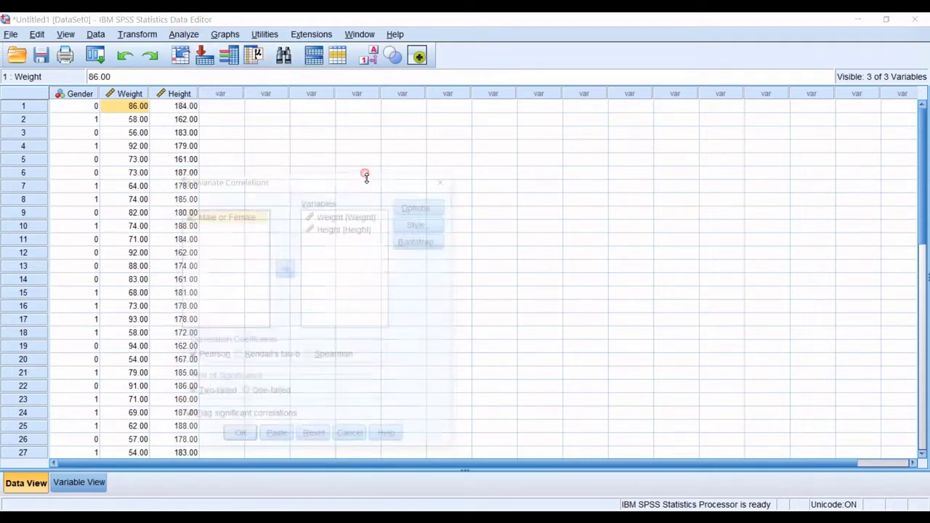
left_click_drag(327, 181, 440, 98)
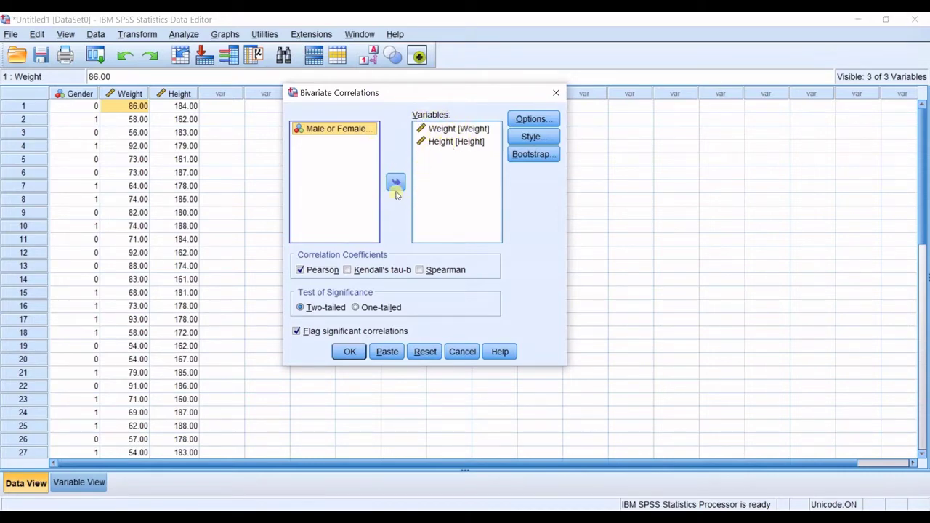
Step: Remove Height and Weight from the Variables list
left_click(430, 142)
double_click(430, 142)
left_click(435, 134)
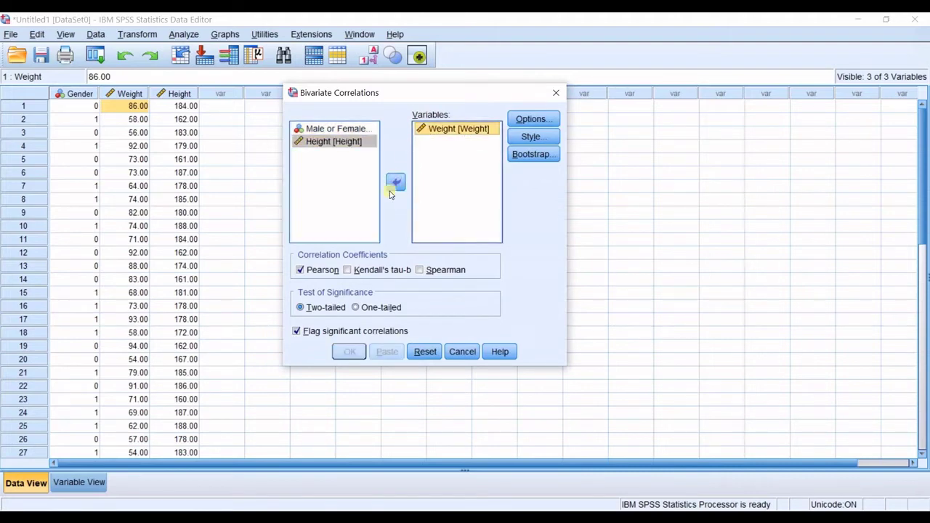
left_click(395, 181)
Step: Move Weight and then Height into the Variables list
left_click(349, 154)
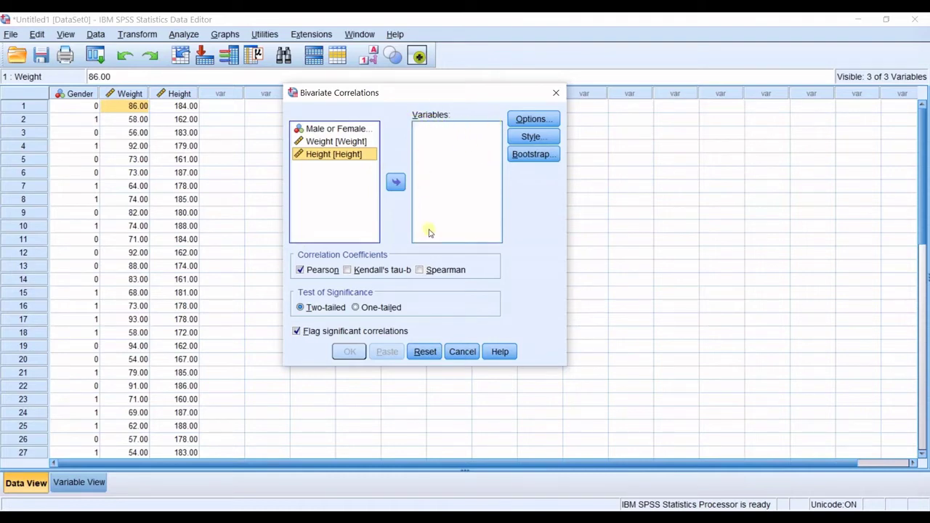
left_click(307, 142)
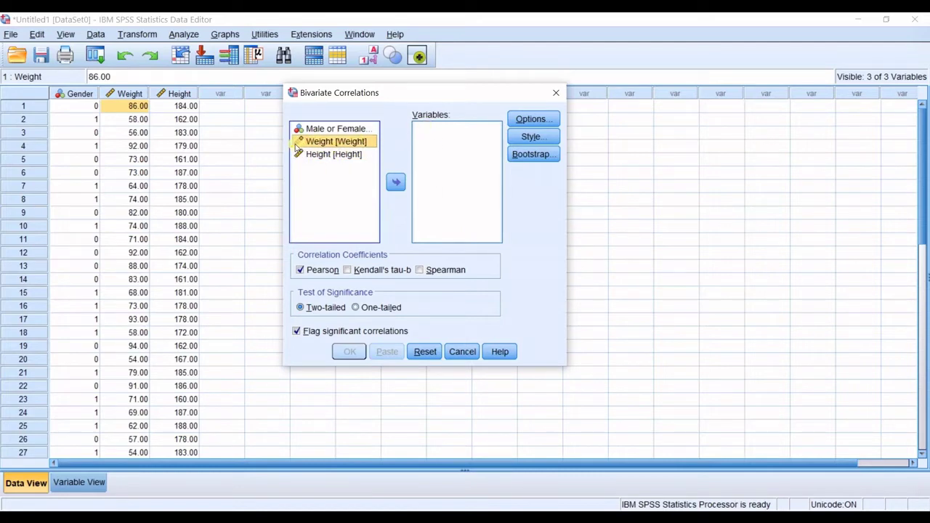
left_click(396, 182)
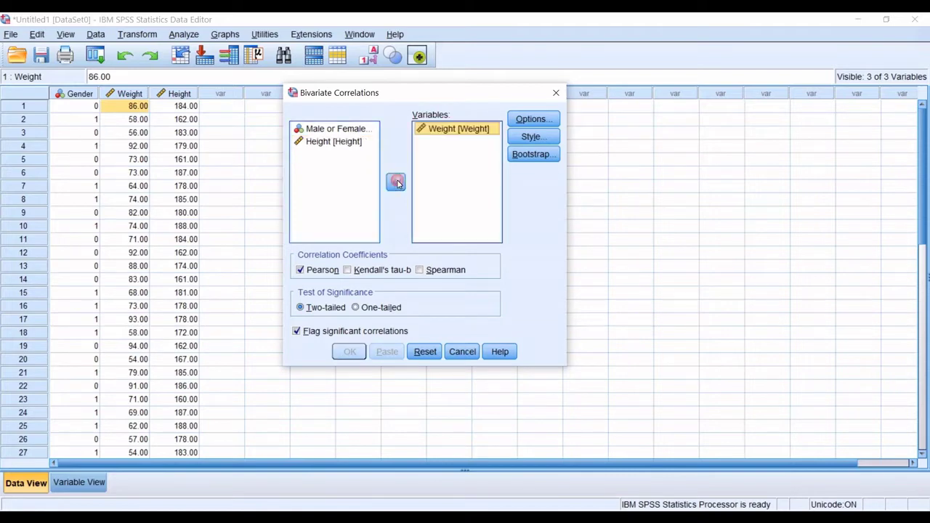
left_click(351, 143)
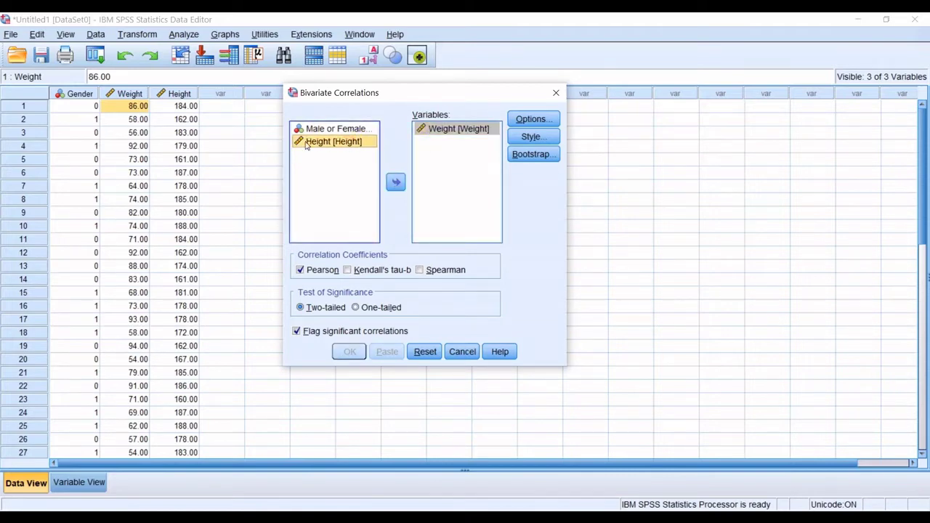
left_click(396, 182)
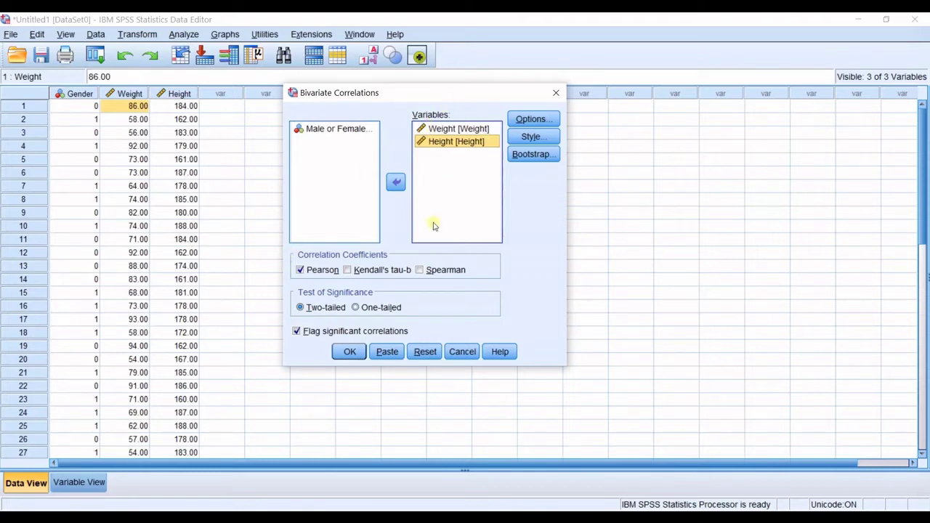
Step: Tick Pearson and Flag significant correlations, keep Two-tailed, and run the correlation
left_click(304, 273)
left_click(295, 331)
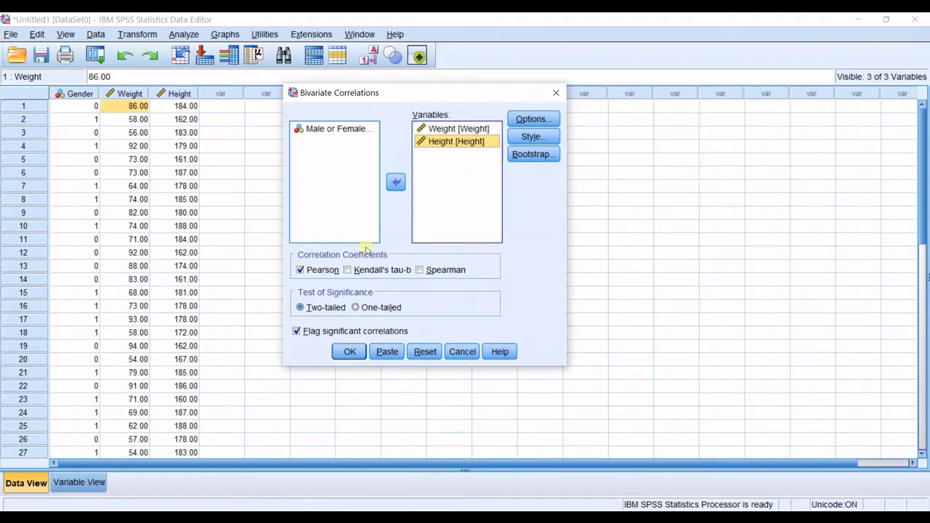
left_click(357, 352)
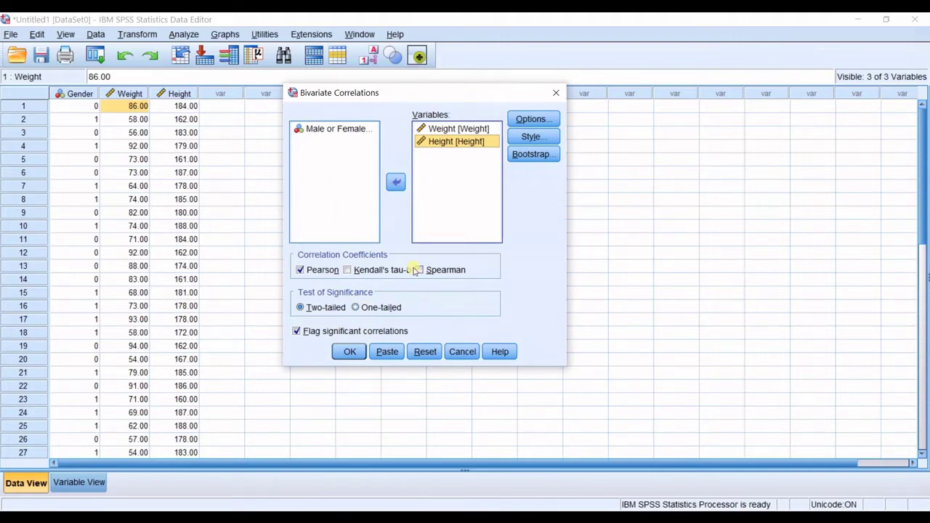
Step: Bring Paint 3D to the front and position its window to show the colours
mouse_move(462, 518)
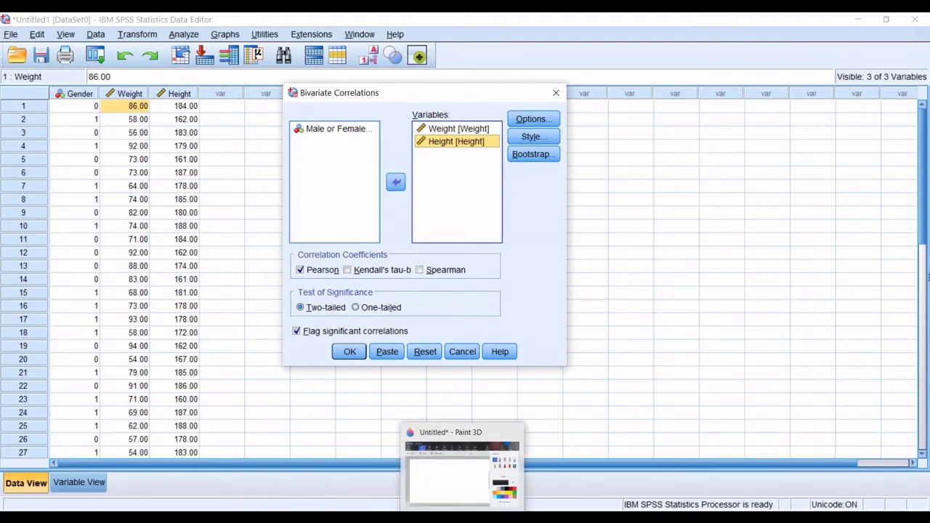
left_click(462, 471)
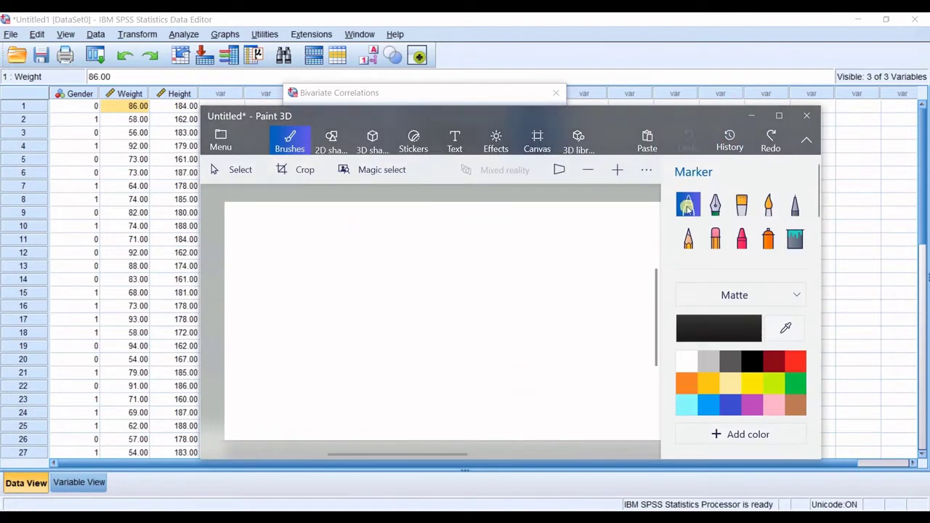
mouse_move(577, 116)
left_mouse_down()
mouse_move(556, 377)
mouse_move(559, 331)
left_mouse_up()
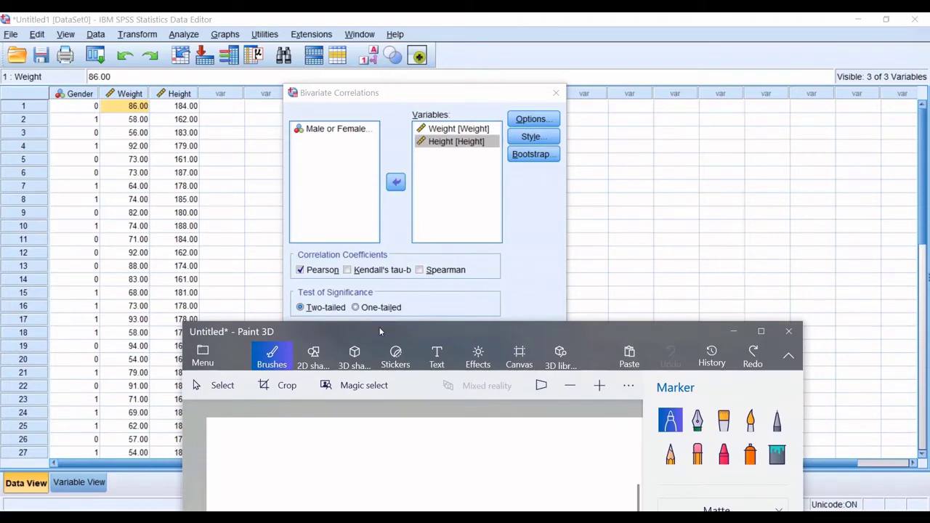
left_click_drag(380, 327, 424, 121)
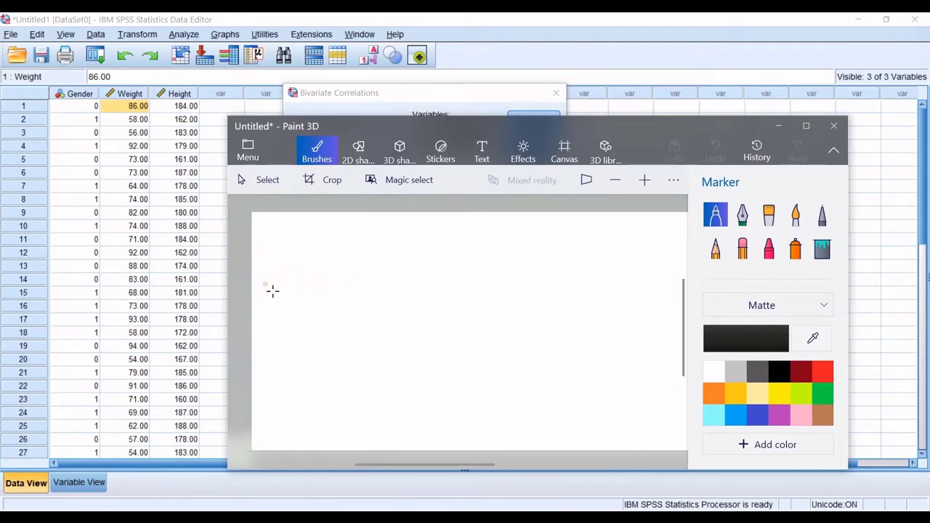
Step: Handwrite -1, +1 and 0 across the top of the canvas
left_click_drag(265, 283, 283, 284)
left_click_drag(290, 245, 291, 268)
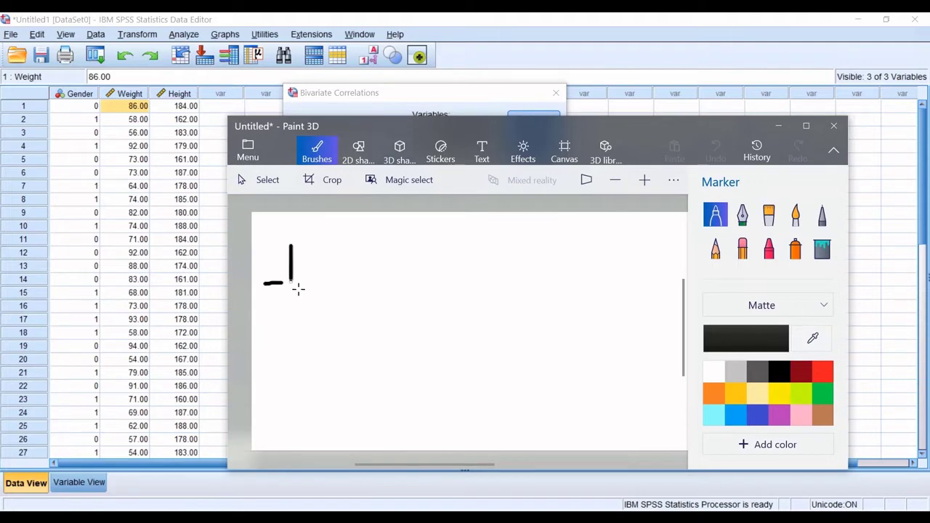
mouse_move(421, 277)
left_mouse_down()
mouse_move(459, 277)
mouse_move(444, 289)
left_mouse_up()
left_click_drag(464, 233, 467, 280)
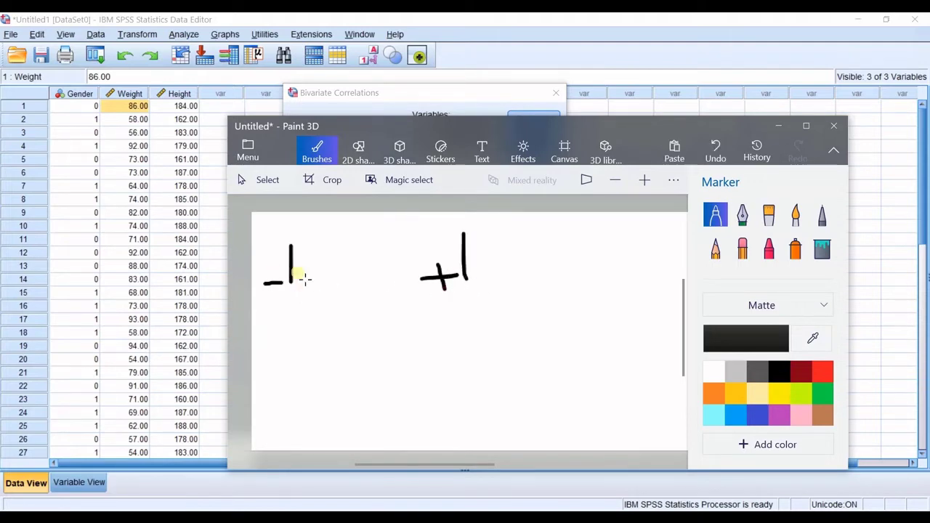
mouse_move(369, 259)
left_mouse_down()
mouse_move(361, 282)
mouse_move(367, 263)
left_mouse_up()
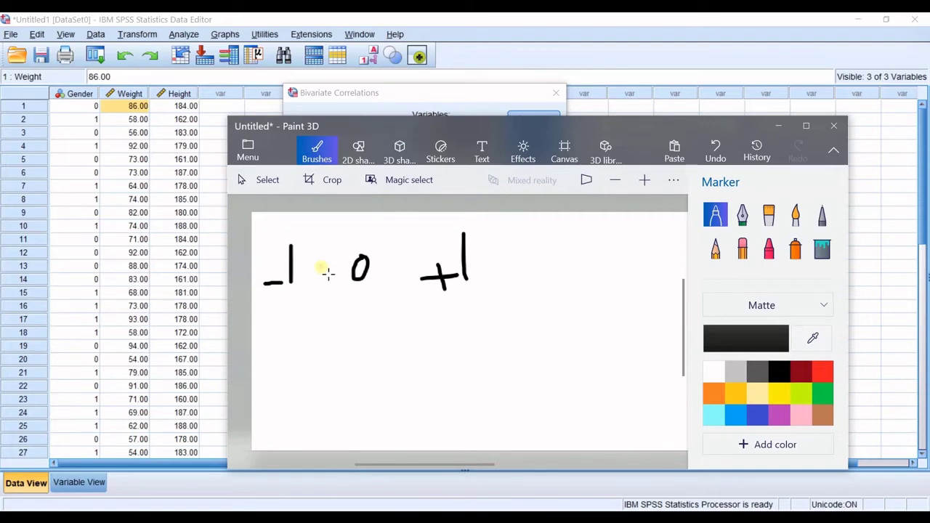
Step: Undo the handwritten numbers and reposition the Paint 3D window over the dialog
key("ctrl+z")
key("ctrl+z")
key("ctrl+z")
key("ctrl+z")
key("ctrl+z")
key("ctrl+z")
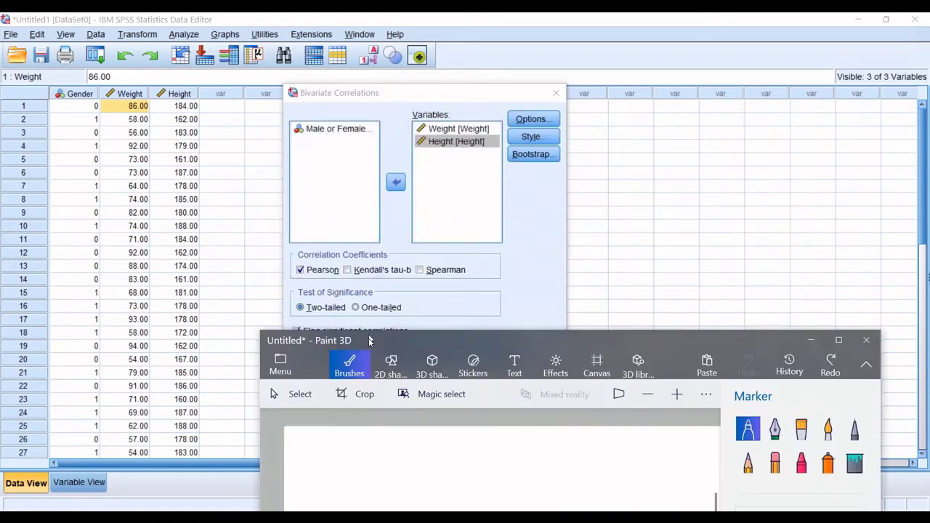
left_click_drag(337, 125, 368, 372)
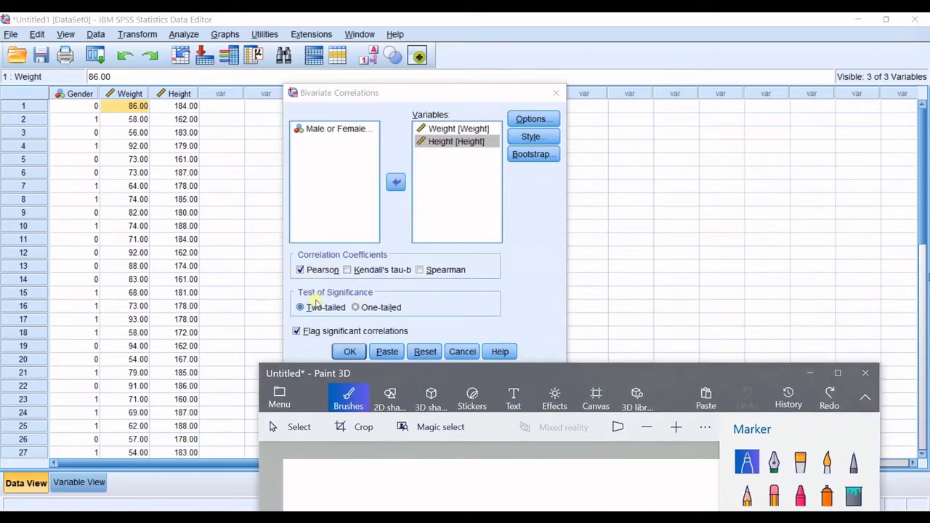
mouse_move(355, 371)
left_mouse_down()
mouse_move(353, 233)
mouse_move(328, 119)
mouse_move(320, 119)
left_mouse_up()
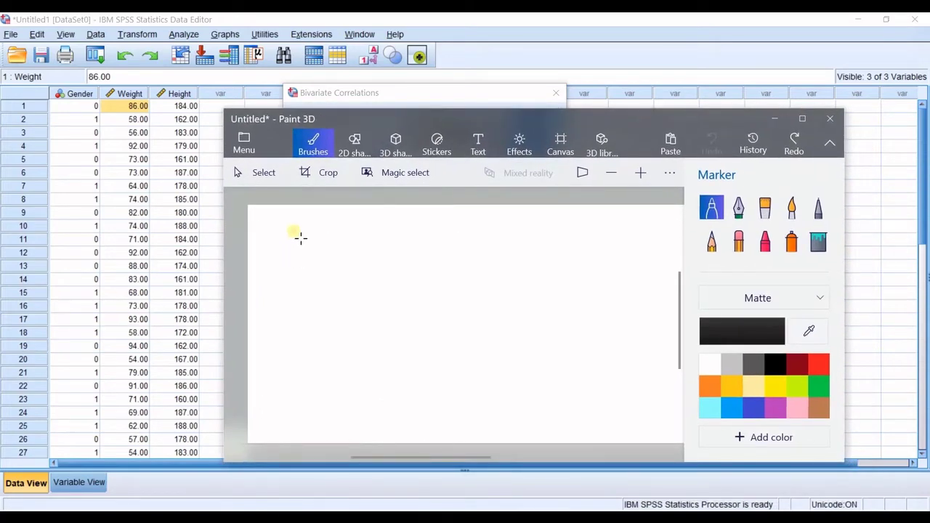
mouse_move(294, 231)
left_mouse_down()
mouse_move(291, 287)
mouse_move(300, 297)
mouse_move(314, 392)
left_mouse_up()
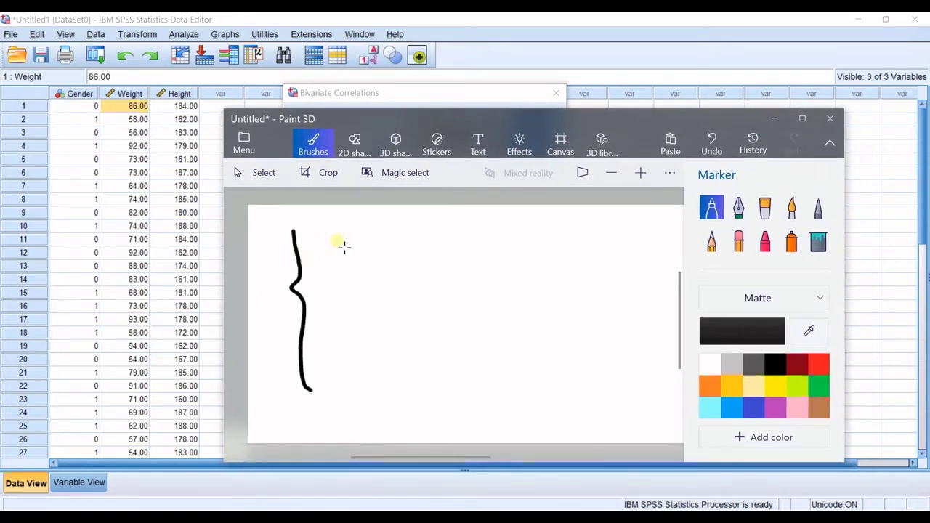
Step: Handwrite 'H₀ : P = 0' beside the brace and begin the second line's H
mouse_move(337, 230)
left_mouse_down()
mouse_move(363, 263)
mouse_move(362, 245)
left_mouse_up()
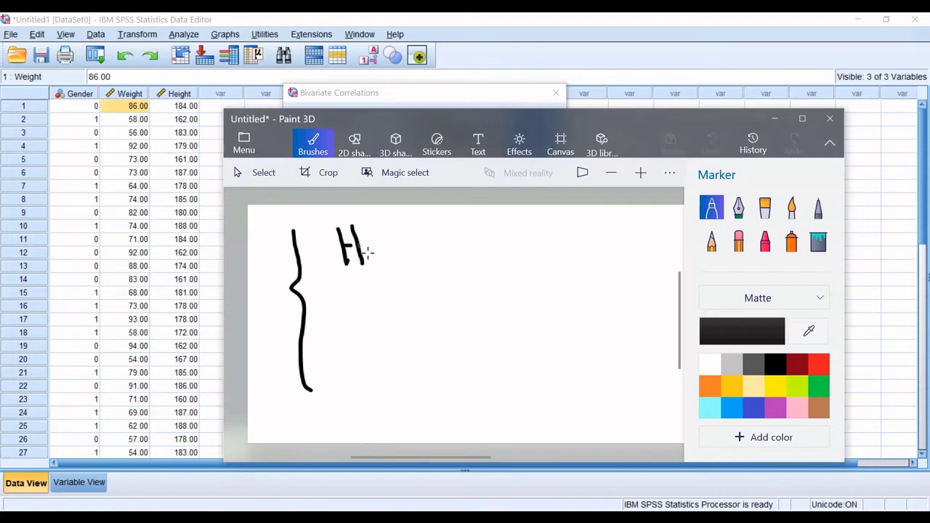
mouse_move(384, 276)
left_mouse_down()
mouse_move(396, 275)
mouse_move(393, 265)
left_mouse_up()
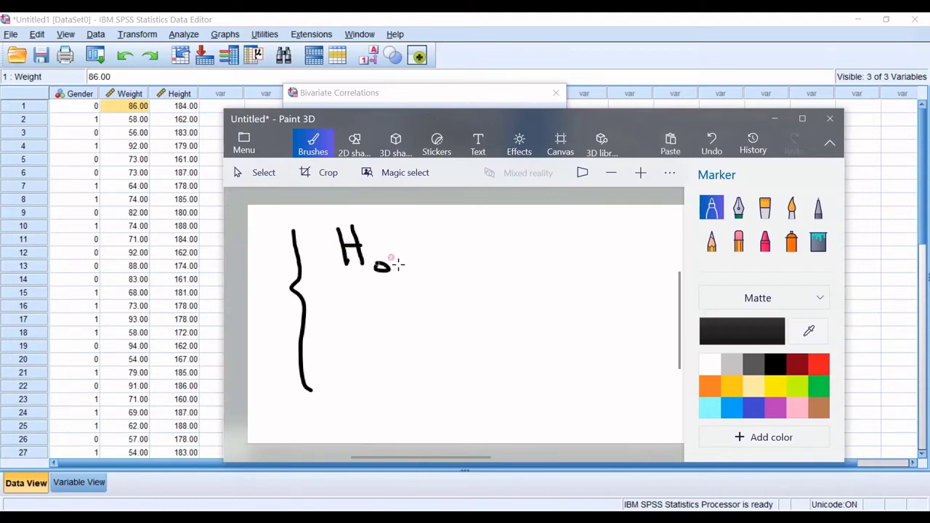
left_click(401, 251)
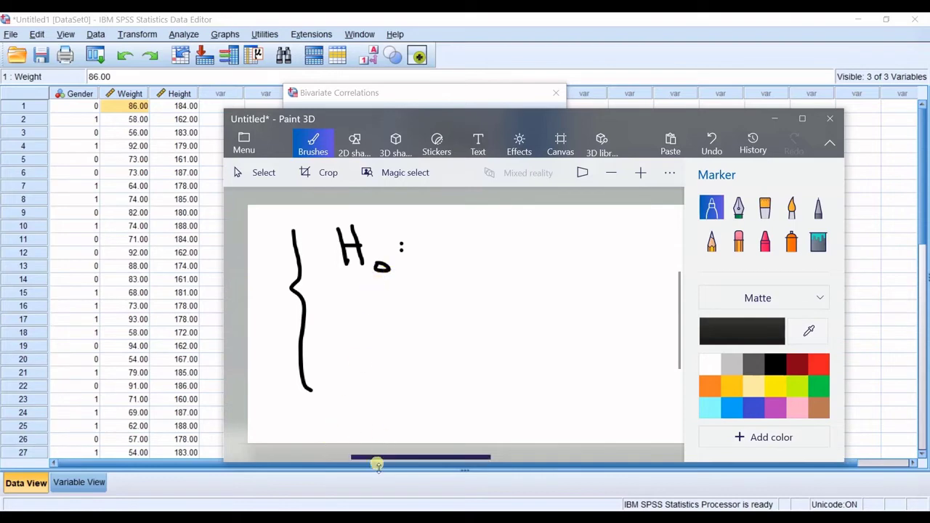
left_click_drag(434, 233, 426, 276)
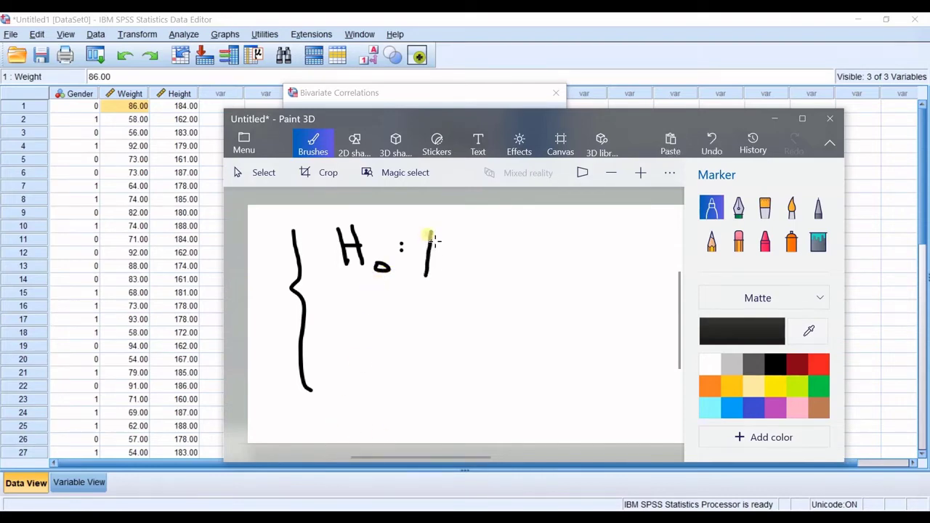
mouse_move(427, 236)
left_mouse_down()
mouse_move(452, 255)
mouse_move(434, 260)
mouse_move(491, 265)
mouse_move(488, 255)
mouse_move(514, 250)
mouse_move(524, 267)
mouse_move(495, 248)
left_mouse_up()
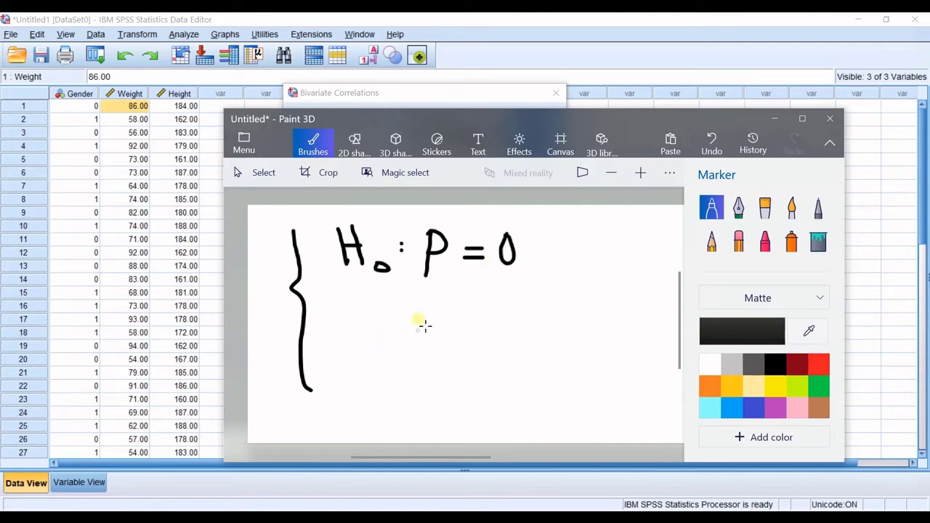
left_click_drag(339, 324, 339, 378)
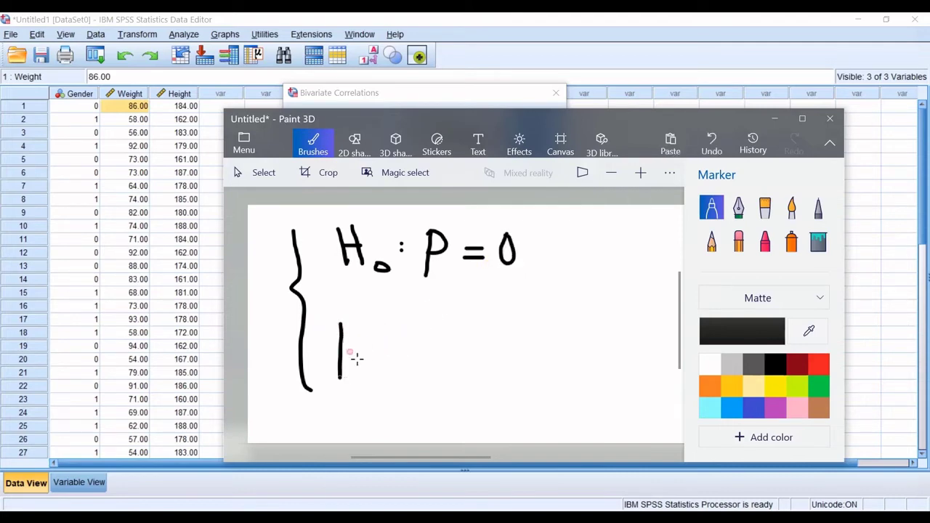
Step: Handwrite 'H₁ : P ≠ 0' beneath H₀, then move the drawing down to reveal the dialog
mouse_move(360, 323)
left_mouse_down()
mouse_move(364, 391)
mouse_move(355, 357)
left_mouse_up()
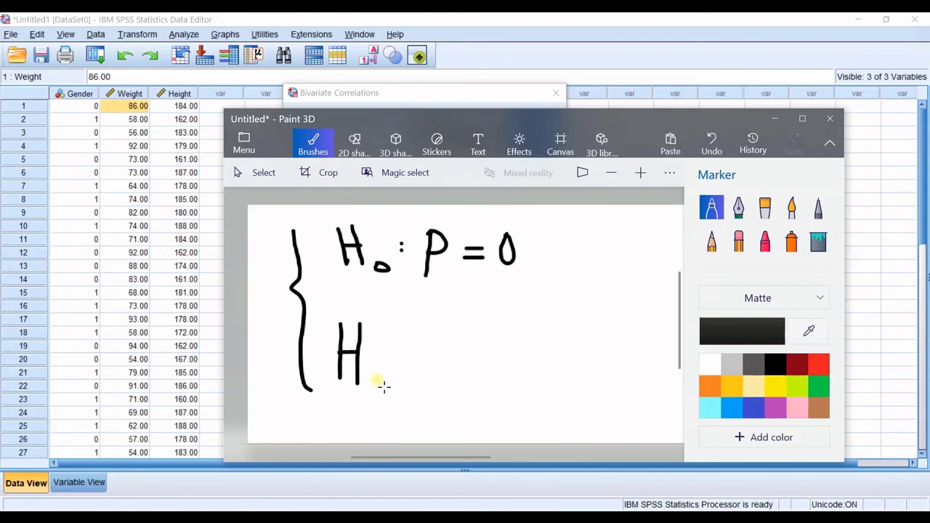
left_click_drag(384, 386, 383, 392)
left_click(402, 366)
left_click(404, 361)
left_click_drag(439, 322, 447, 368)
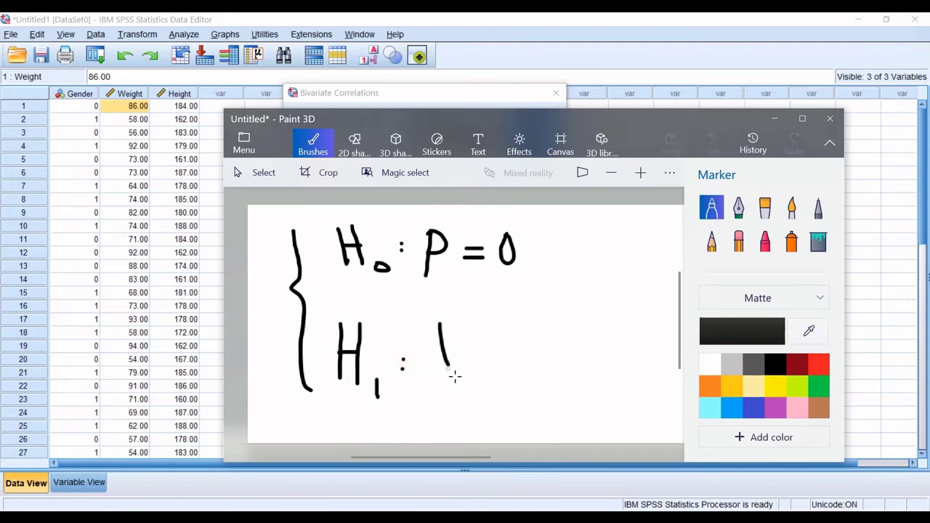
mouse_move(440, 324)
left_mouse_down()
mouse_move(468, 348)
mouse_move(449, 350)
mouse_move(506, 367)
mouse_move(490, 352)
mouse_move(479, 379)
left_mouse_up()
mouse_move(506, 336)
left_mouse_down()
mouse_move(533, 354)
mouse_move(527, 364)
mouse_move(514, 343)
mouse_move(488, 342)
left_mouse_up()
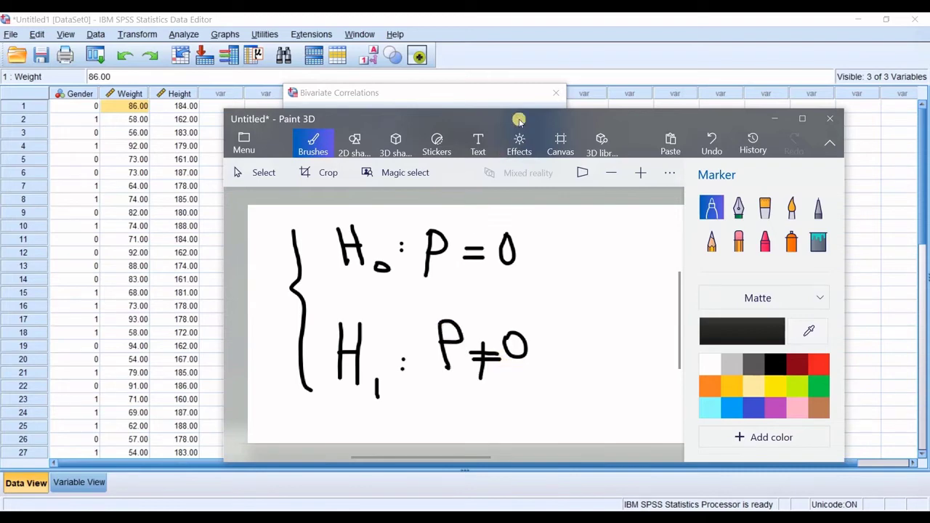
mouse_move(519, 119)
left_mouse_down()
mouse_move(485, 383)
mouse_move(480, 353)
left_mouse_up()
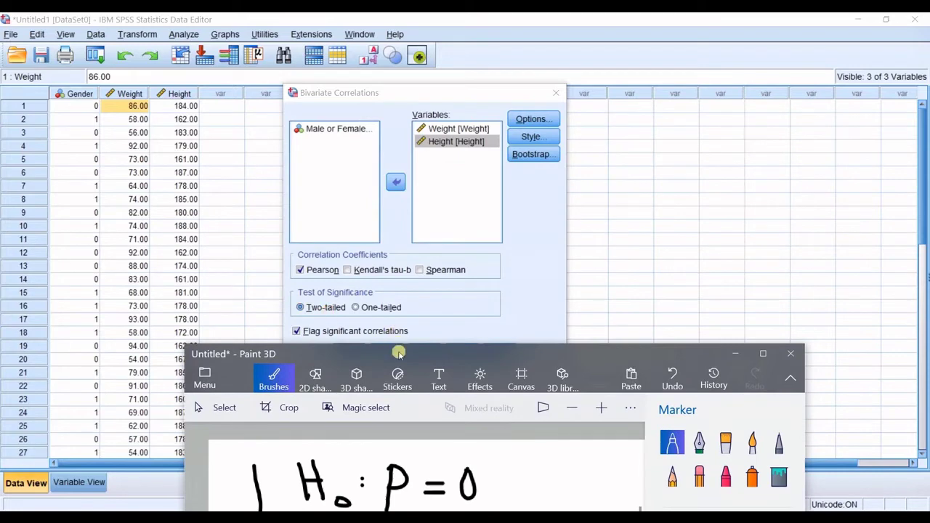
Step: Bring the drawing back to the top and undo the '≠ 0' after P
left_click_drag(398, 353, 415, 94)
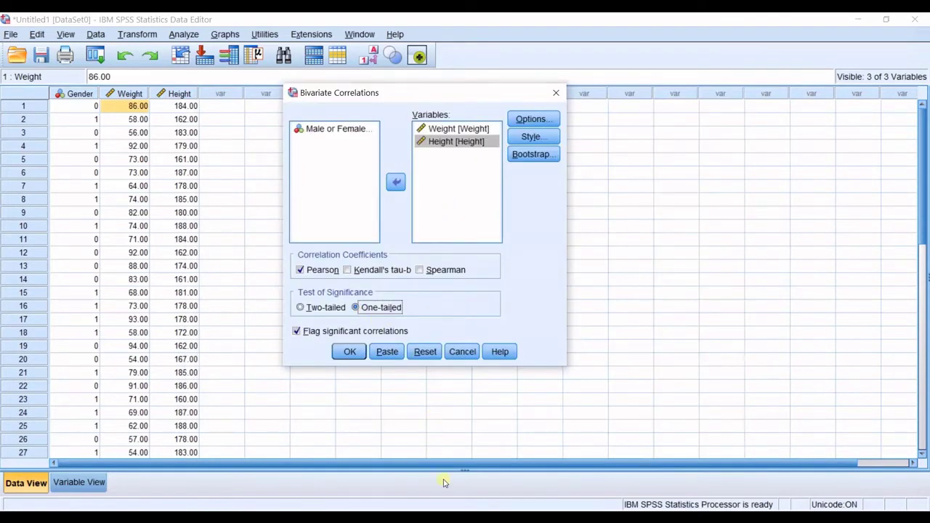
left_click(455, 472)
mouse_move(494, 367)
left_mouse_down()
mouse_move(459, 112)
mouse_move(446, 109)
left_mouse_up()
key("ctrl+z")
key("ctrl+z")
key("ctrl+z")
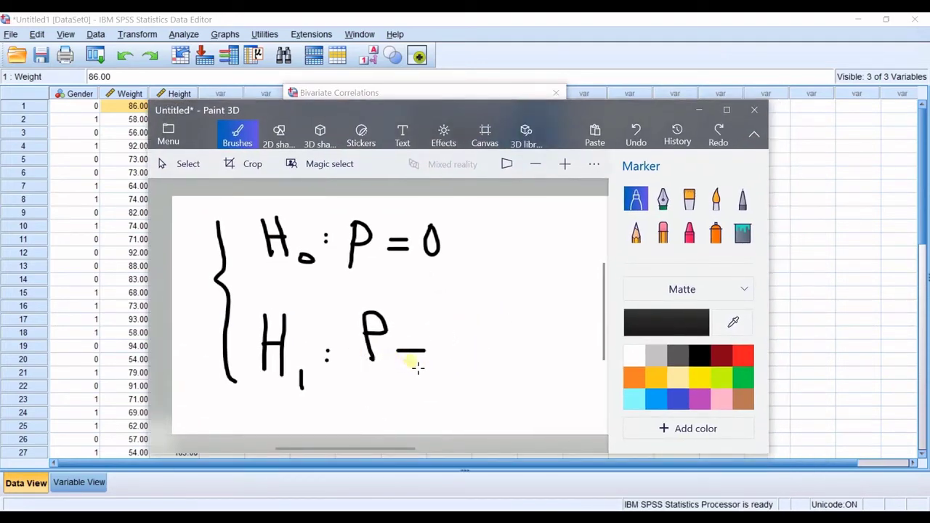
key("ctrl+z")
Step: Try the one-sided alternatives '> 0' and '< 0', undoing each along with the P
mouse_move(409, 323)
left_mouse_down()
mouse_move(437, 355)
mouse_move(407, 385)
left_mouse_up()
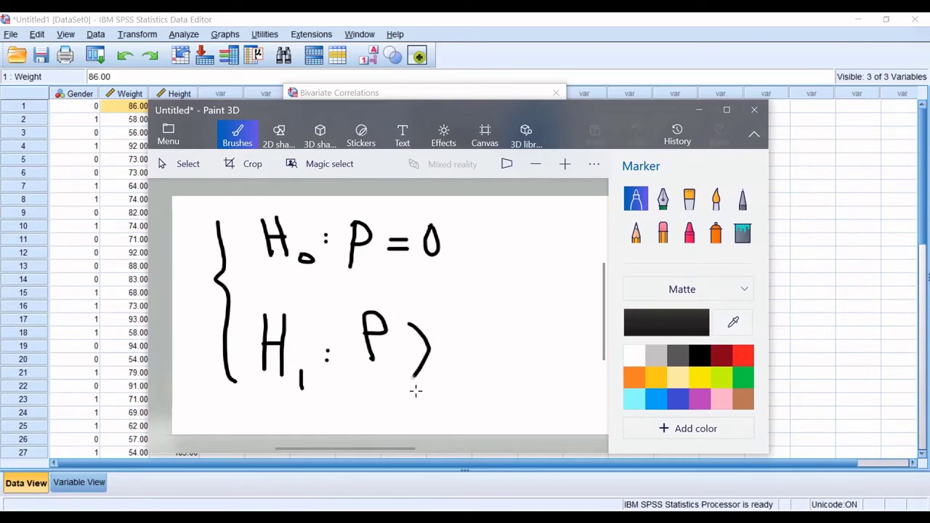
mouse_move(444, 329)
left_mouse_down()
mouse_move(462, 351)
mouse_move(439, 336)
mouse_move(450, 354)
left_mouse_up()
key("ctrl+z")
key("ctrl+z")
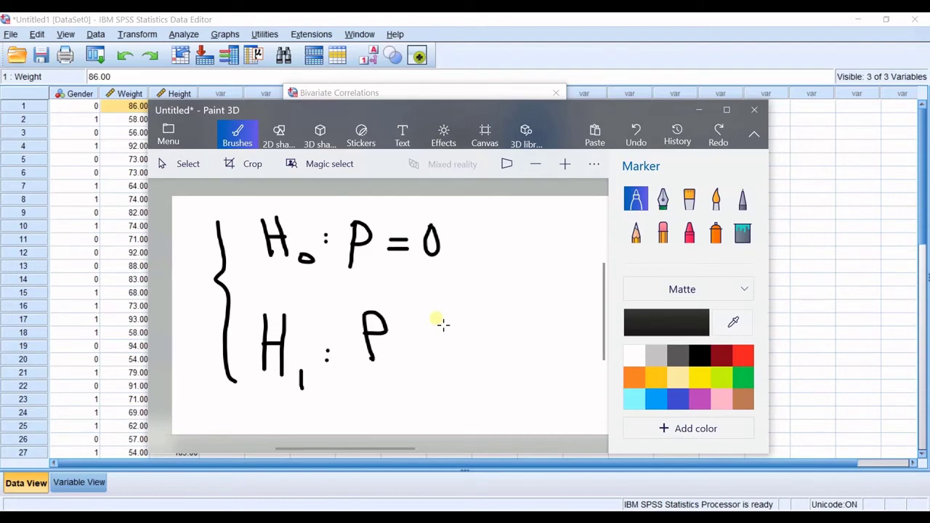
mouse_move(437, 318)
left_mouse_down()
mouse_move(418, 349)
mouse_move(456, 372)
mouse_move(472, 364)
mouse_move(453, 339)
left_mouse_up()
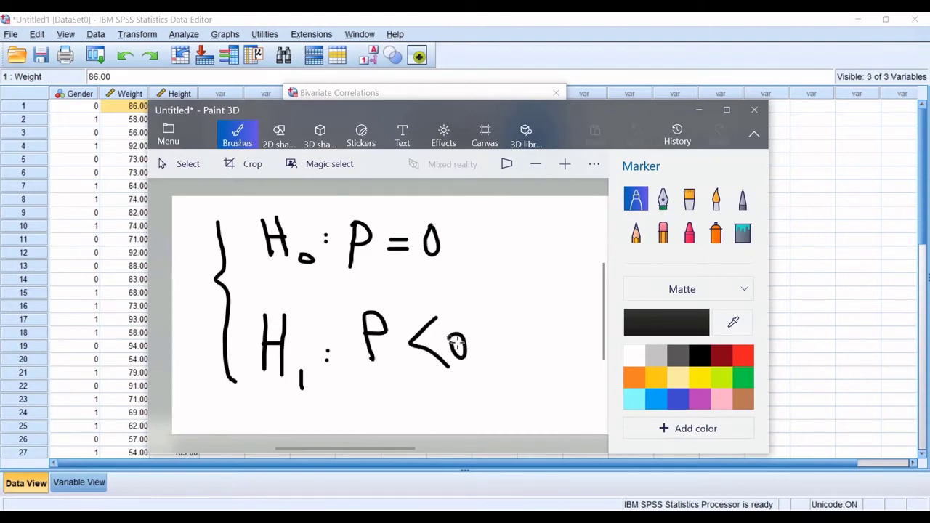
key("ctrl+z")
key("ctrl+z")
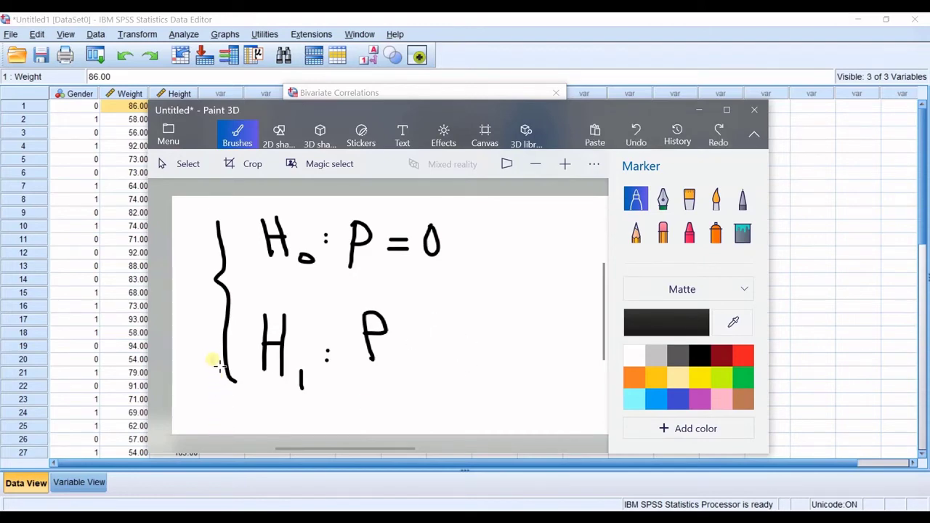
key("ctrl+z")
key("ctrl+z")
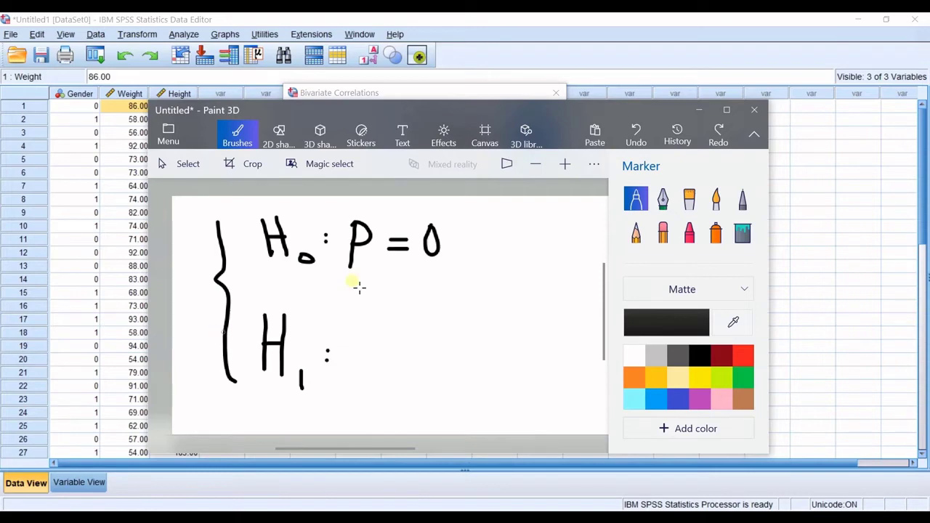
Step: Redraw 'P ≠ 0' for H₁ and minimize Paint 3D
left_click_drag(369, 312, 369, 371)
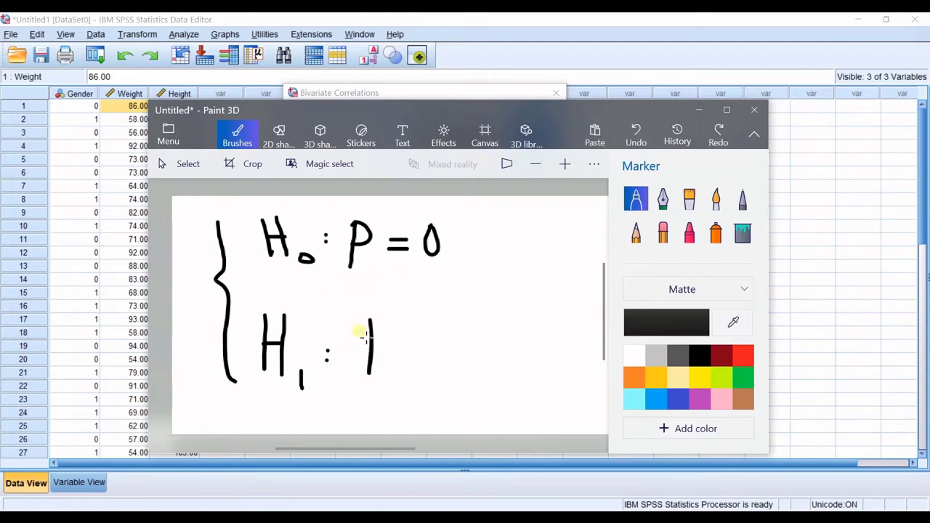
key("ctrl+z")
left_click(358, 318)
left_click_drag(357, 318, 353, 363)
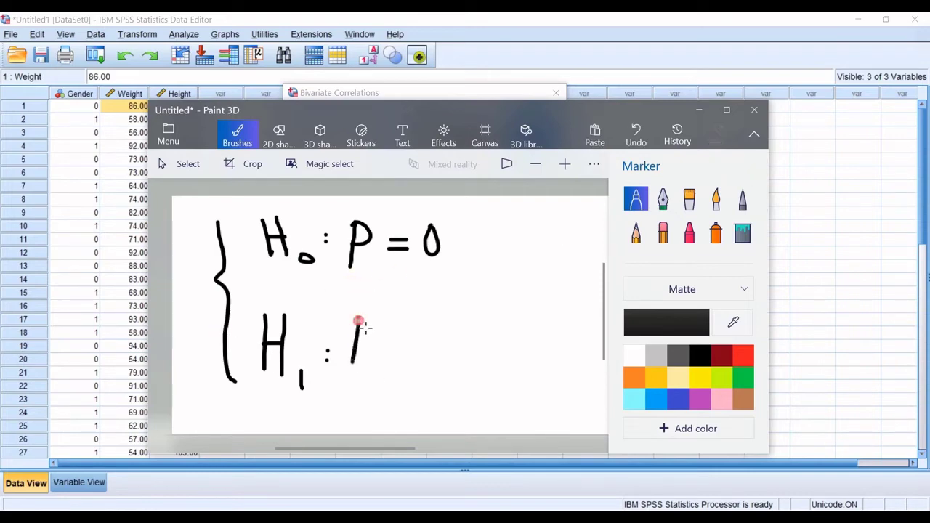
mouse_move(358, 316)
left_mouse_down()
mouse_move(385, 343)
mouse_move(363, 344)
mouse_move(441, 346)
mouse_move(423, 332)
mouse_move(409, 367)
left_mouse_up()
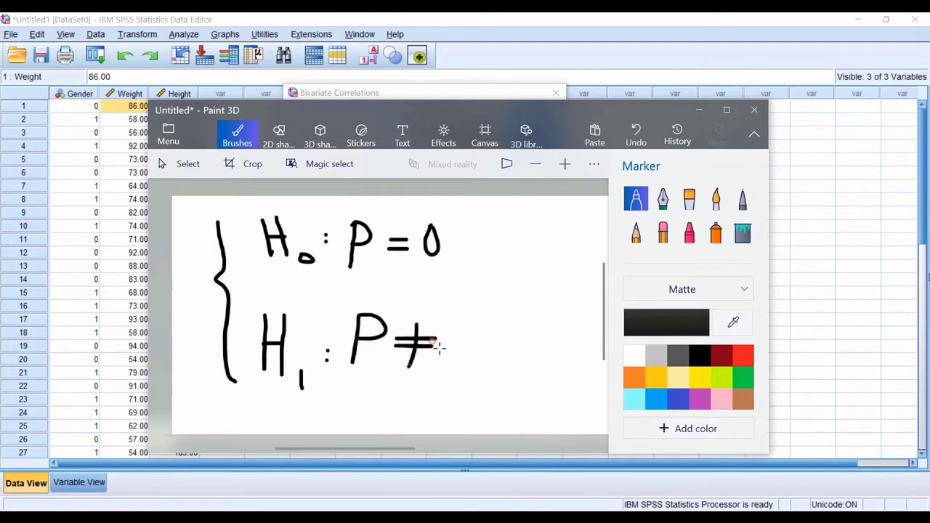
mouse_move(459, 323)
left_mouse_down()
mouse_move(468, 328)
mouse_move(460, 355)
mouse_move(454, 325)
left_mouse_up()
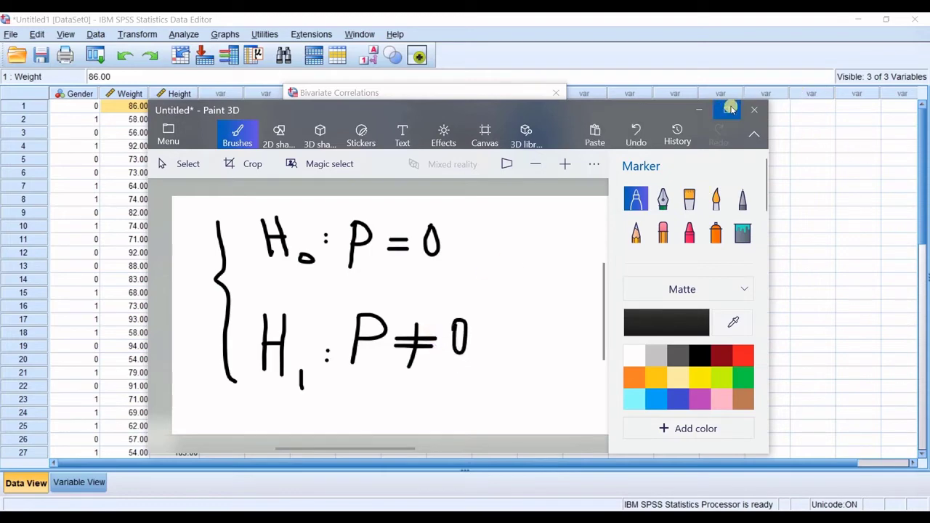
left_click(701, 109)
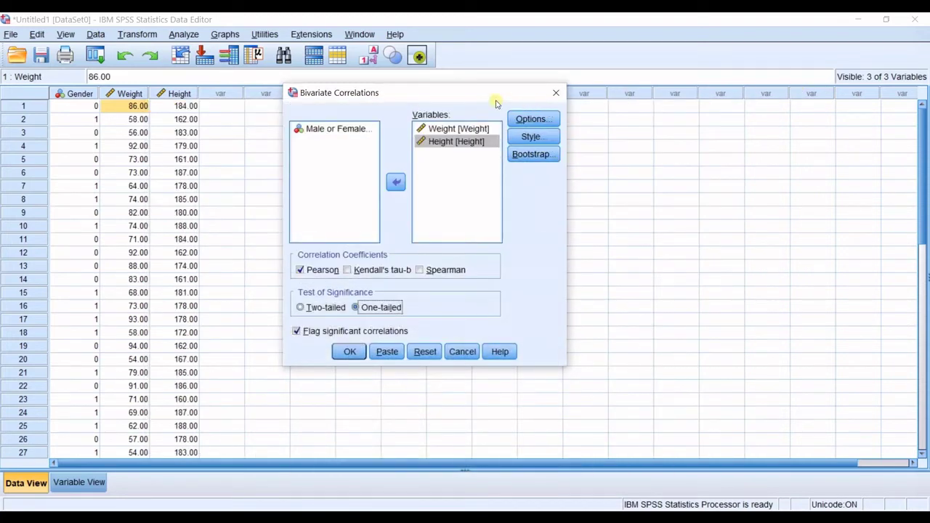
Step: Run the two-tailed correlation and view r = -.136, Sig. = .483, N = 29 maximized
left_click(301, 306)
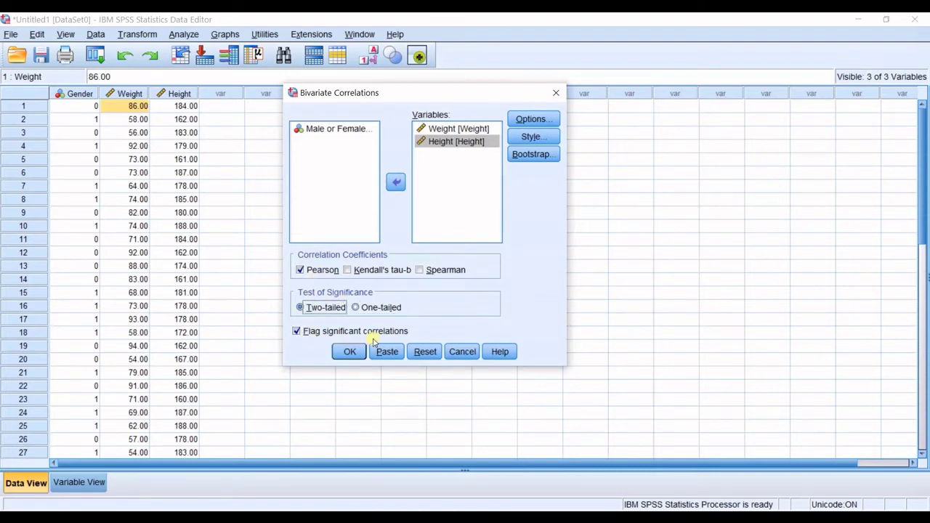
left_click(350, 352)
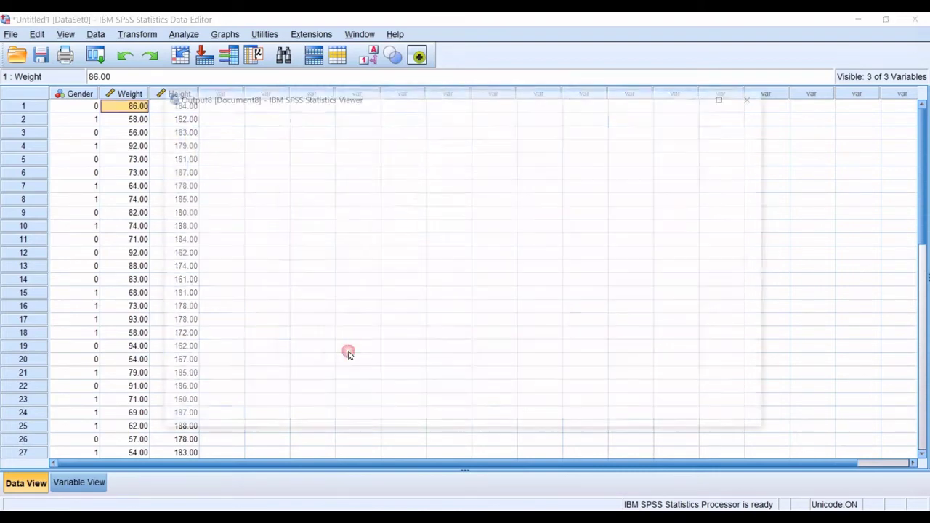
left_click(726, 97)
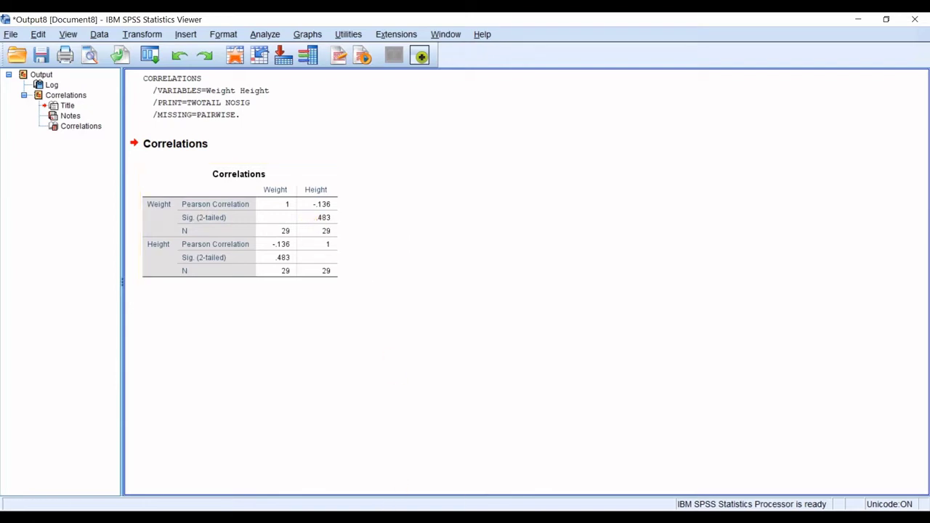
key("alt+Tab")
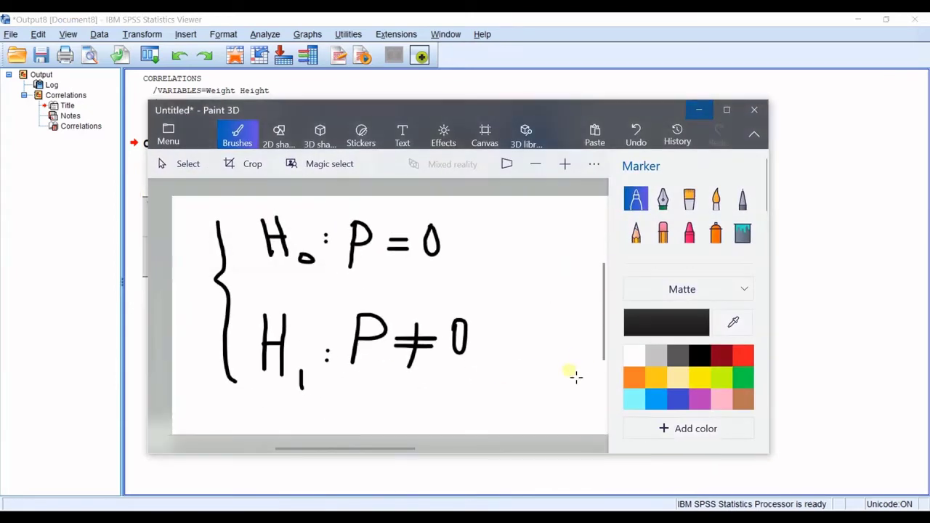
Step: Recheck the SPSS correlation output, then return to the hypotheses drawing
mouse_move(394, 447)
left_mouse_down()
mouse_move(473, 456)
mouse_move(468, 462)
left_mouse_up()
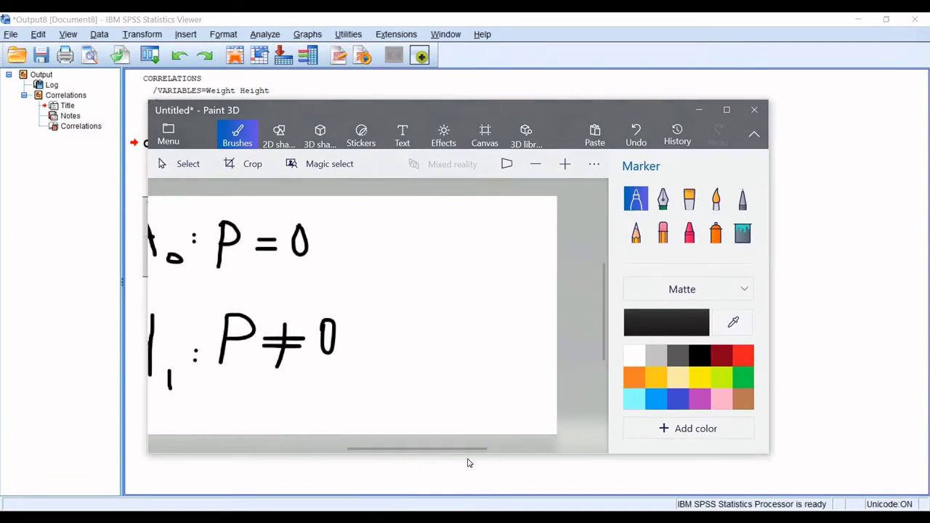
left_click(431, 87)
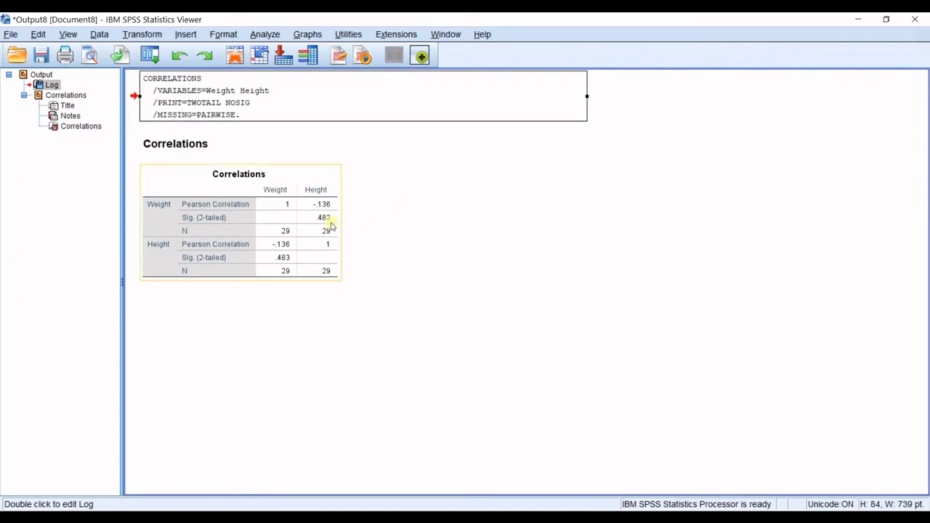
key("alt+Tab")
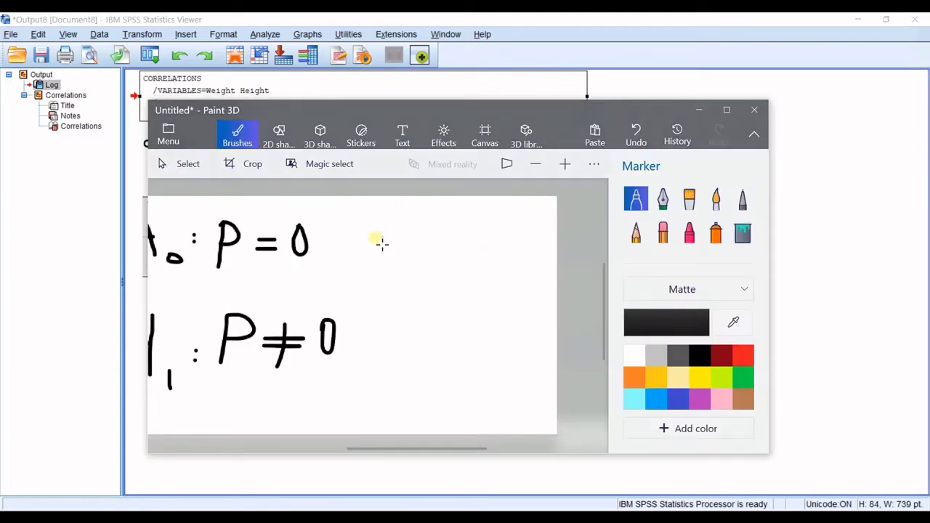
Step: Draw a divider right of the hypotheses and write '0.48 > .15' beside H₀
left_click_drag(347, 203, 372, 409)
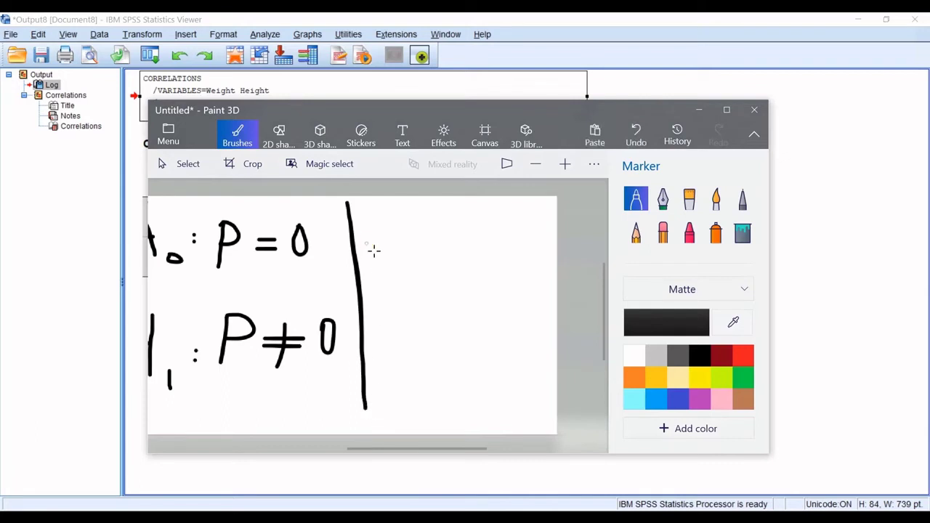
mouse_move(365, 247)
left_mouse_down()
mouse_move(382, 259)
mouse_move(382, 249)
mouse_move(412, 246)
mouse_move(420, 230)
mouse_move(412, 260)
left_mouse_up()
left_click(391, 252)
mouse_move(433, 217)
left_mouse_down()
mouse_move(443, 257)
mouse_move(431, 224)
mouse_move(434, 234)
left_mouse_up()
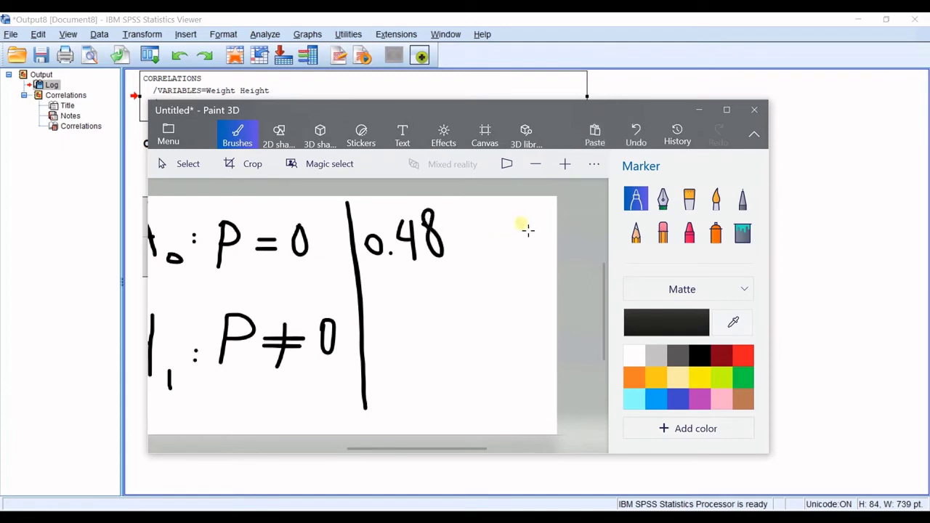
left_click(498, 237)
left_click_drag(511, 227, 510, 258)
left_click(523, 236)
mouse_move(539, 214)
left_mouse_down()
mouse_move(557, 250)
mouse_move(537, 259)
mouse_move(546, 211)
mouse_move(556, 210)
left_mouse_up()
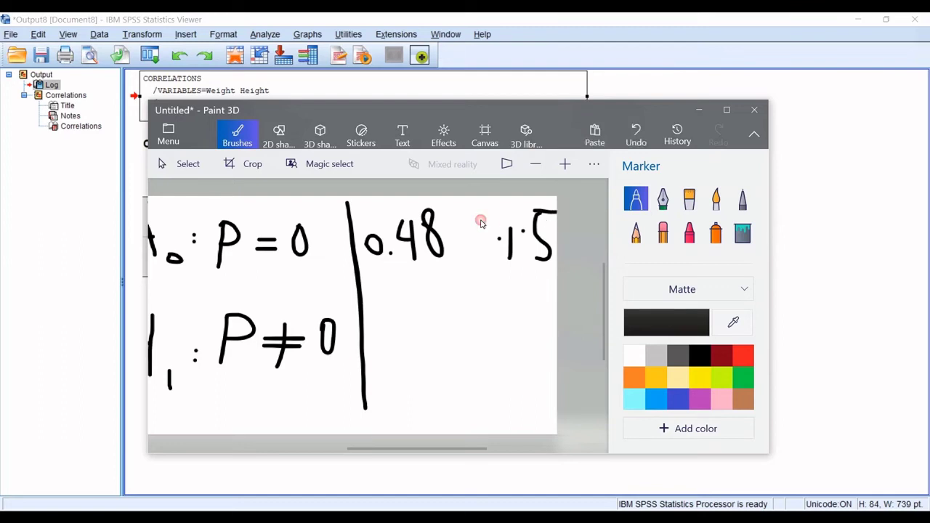
mouse_move(456, 207)
left_mouse_down()
mouse_move(487, 245)
mouse_move(480, 292)
mouse_move(450, 327)
left_mouse_up()
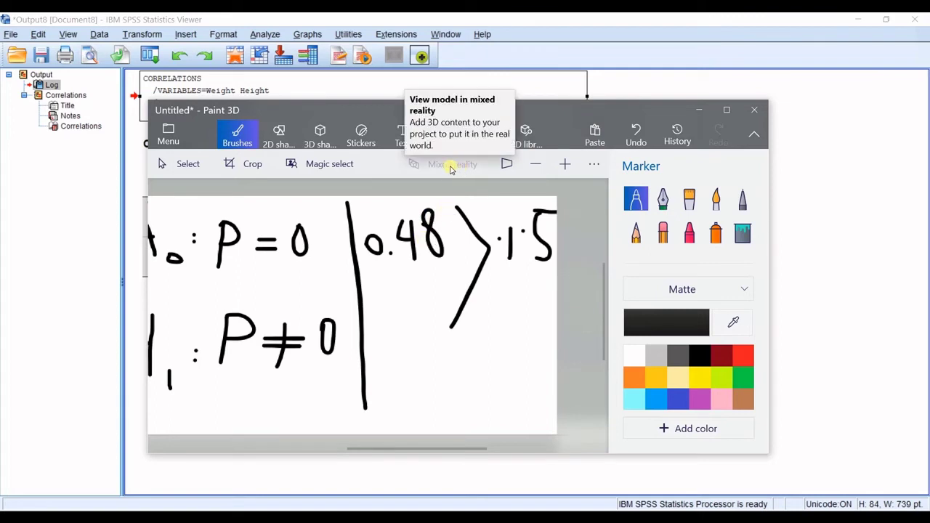
Step: Close the Weight–Height correlations output without saving it
left_click(699, 109)
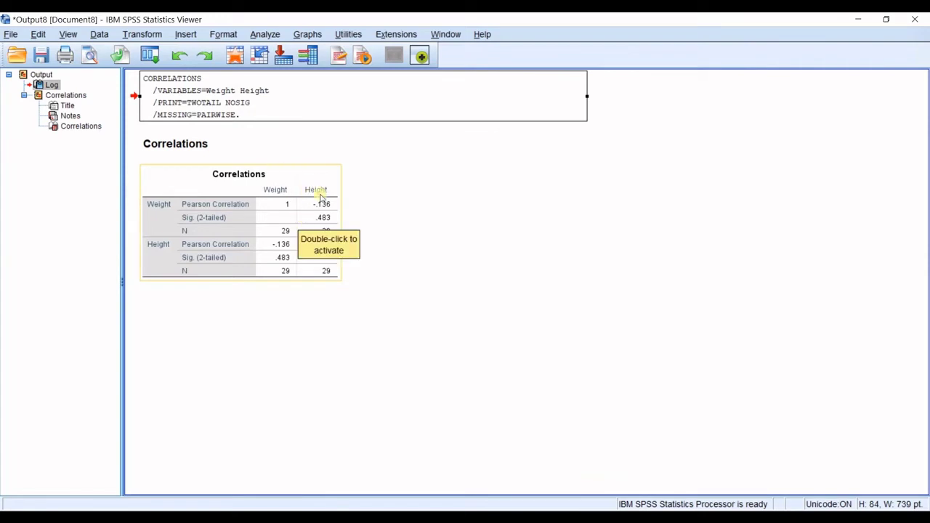
left_click(912, 21)
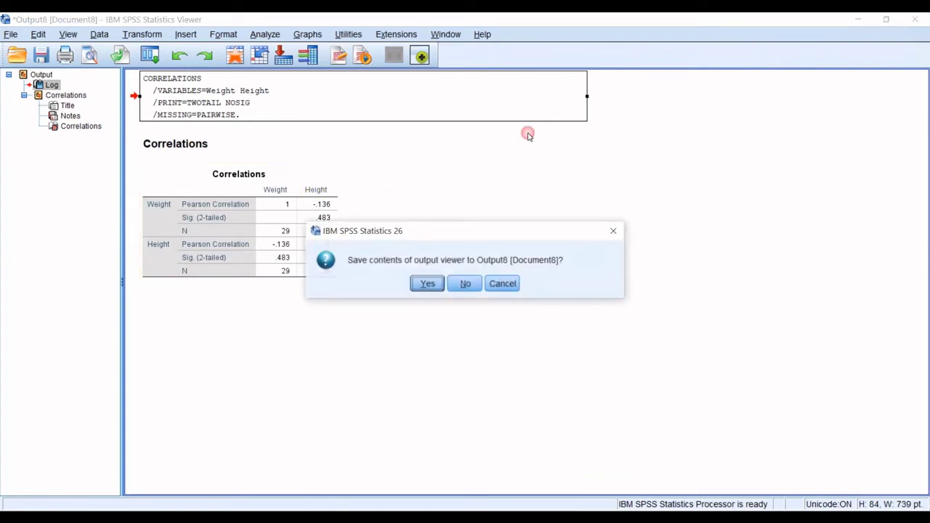
left_click(465, 284)
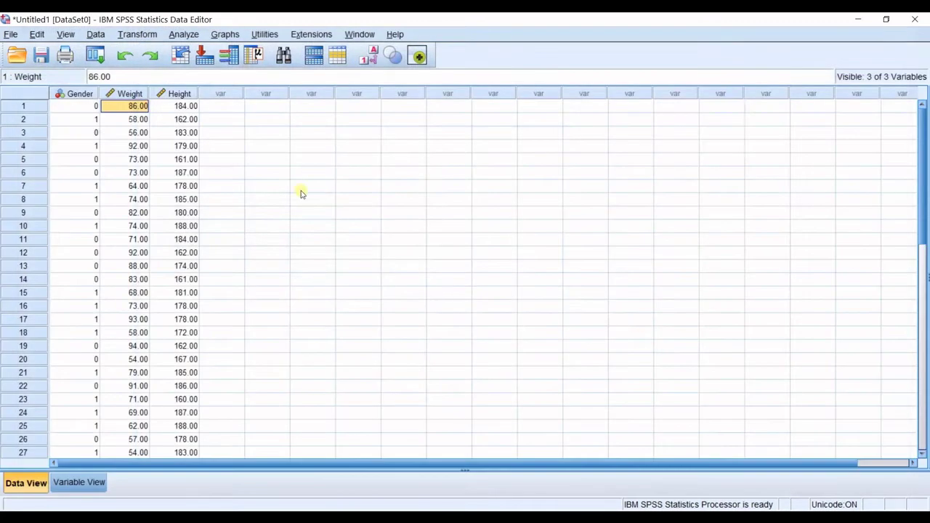
Step: Inspect the Gender values in rows 1–18 of the Data View
left_click(77, 93)
left_click(77, 121)
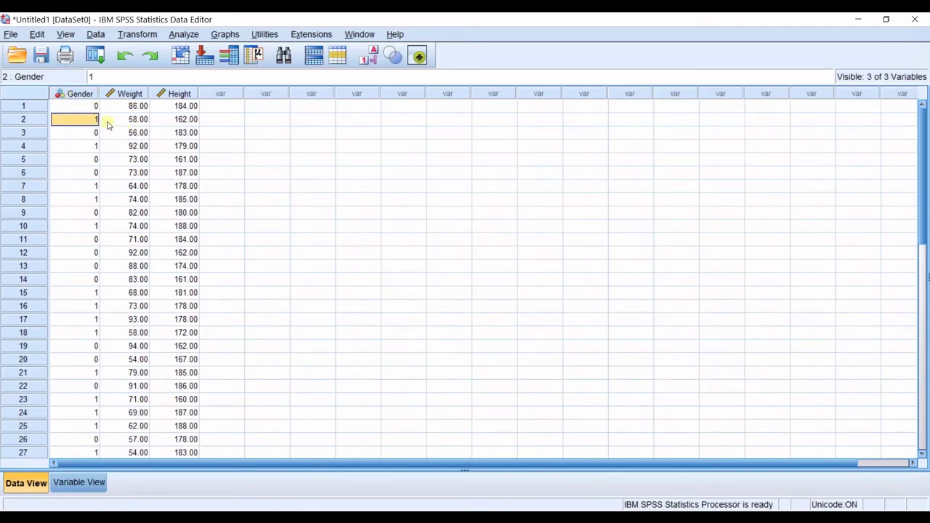
key("Up")
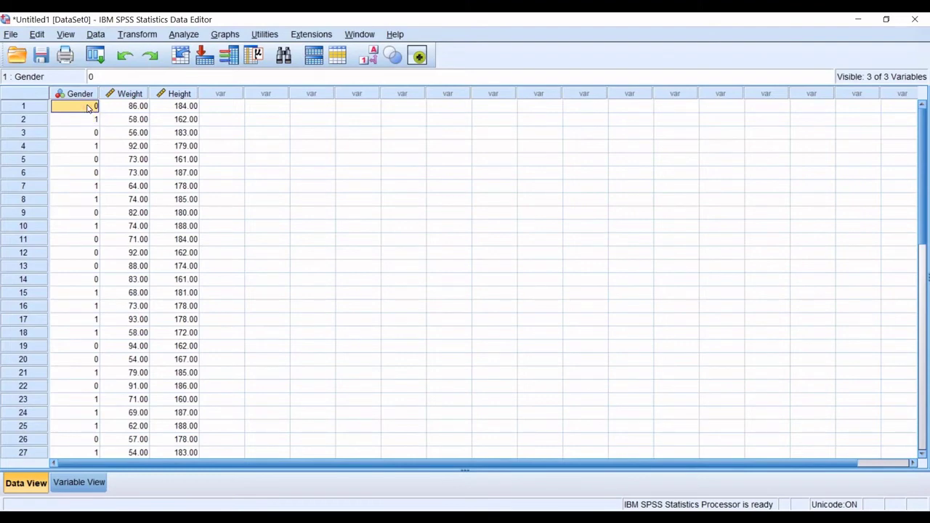
left_click(82, 120)
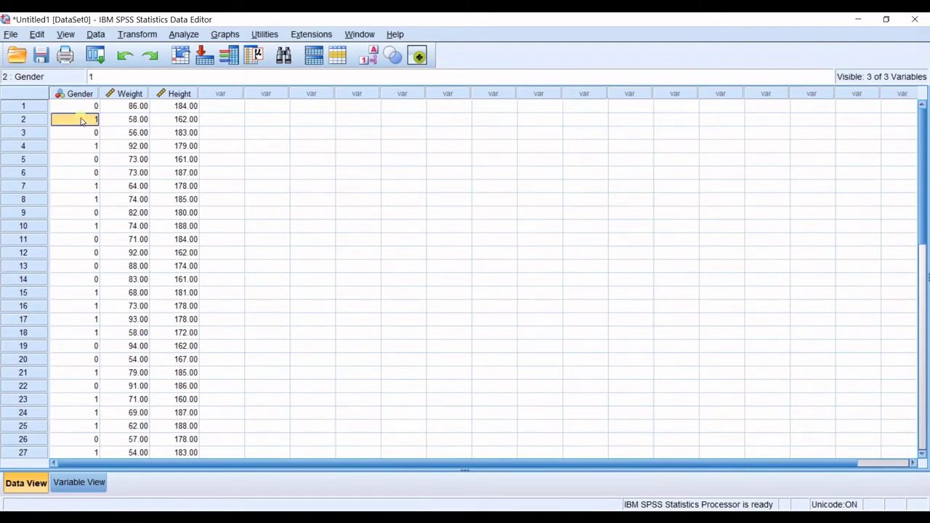
left_click_drag(79, 107, 92, 333)
left_click(106, 266)
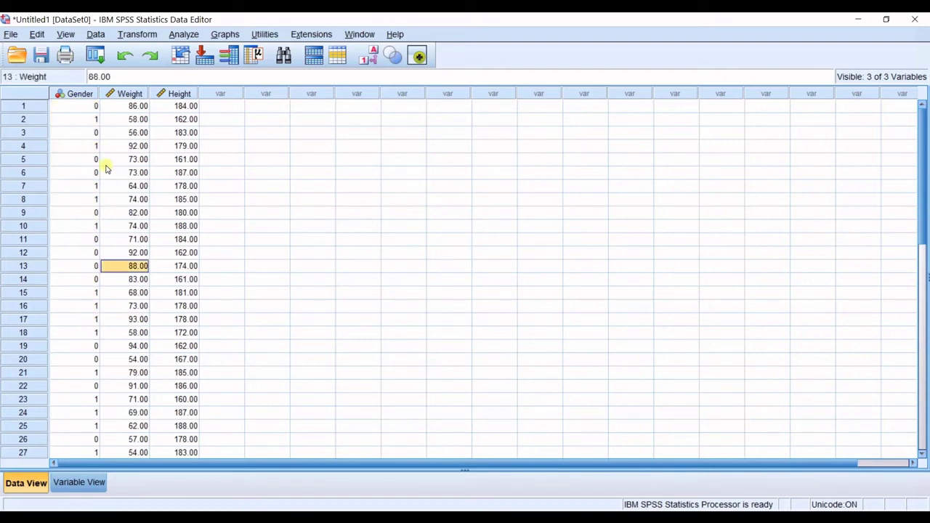
Step: Run a bivariate correlation with 'Male or Female?' added to Weight and Height
left_click(184, 35)
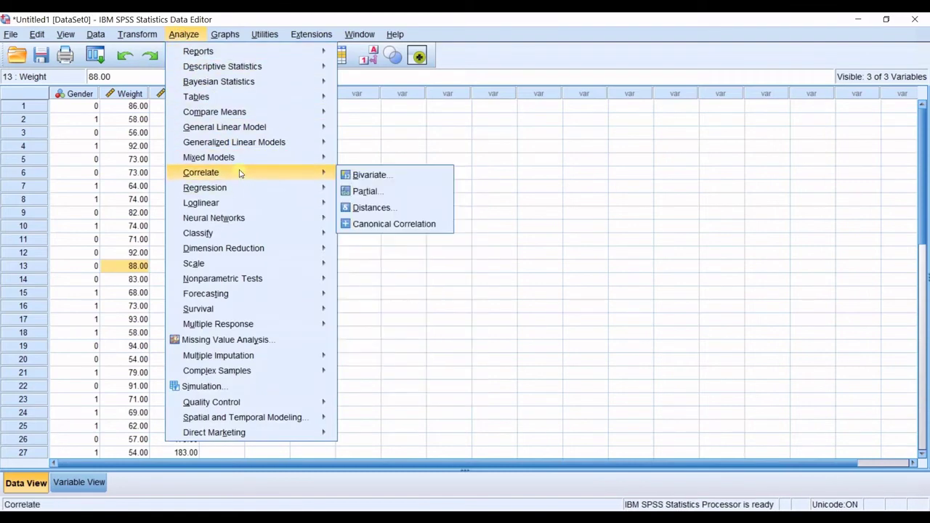
mouse_move(294, 187)
mouse_move(313, 172)
left_click(360, 173)
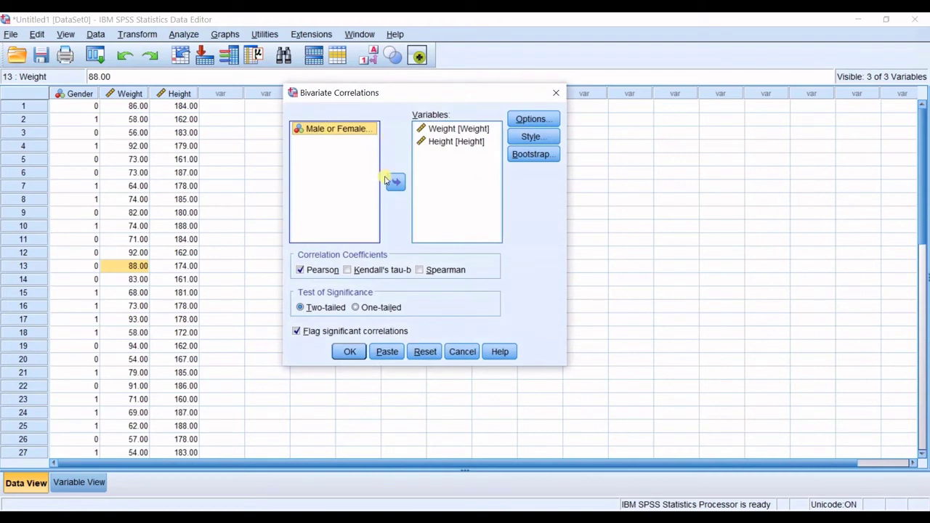
left_click(393, 181)
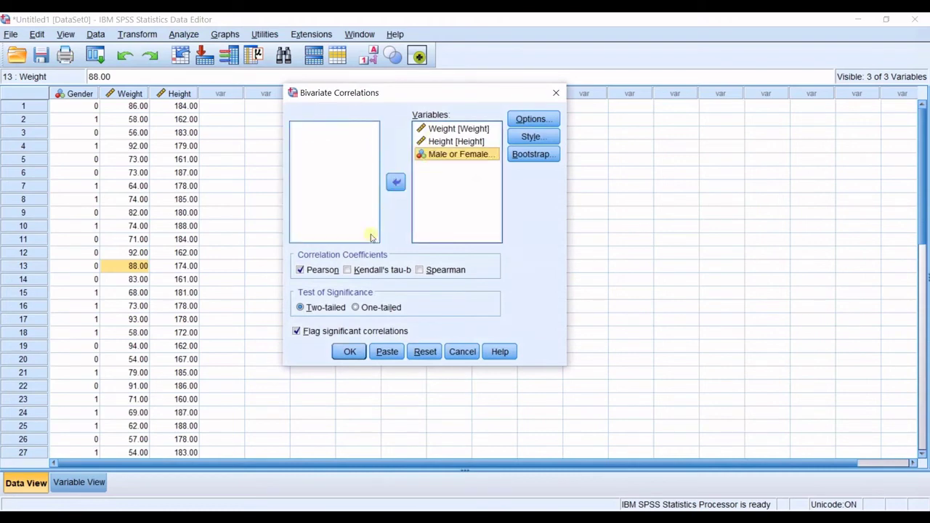
left_click(346, 351)
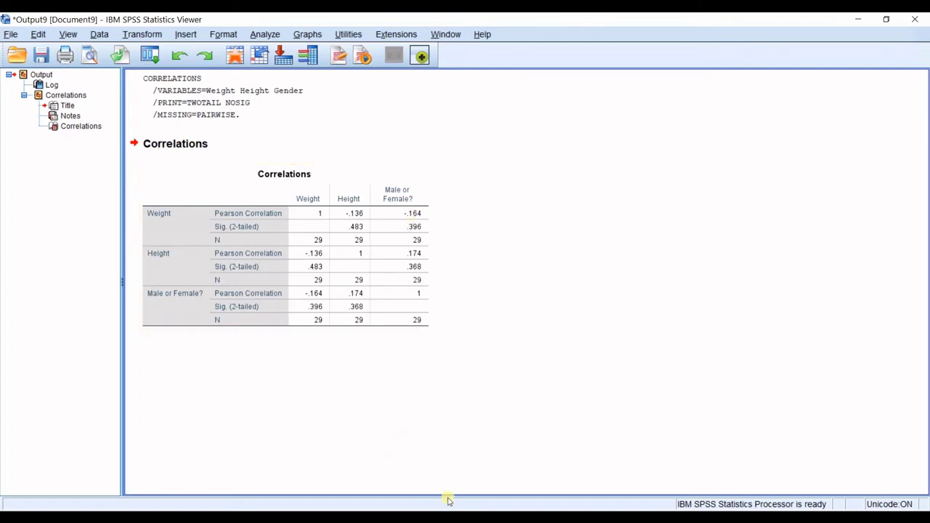
Step: Handwrite 'Male = 0' and 'Female = 1' on the Paint 3D canvas
key("alt+Tab")
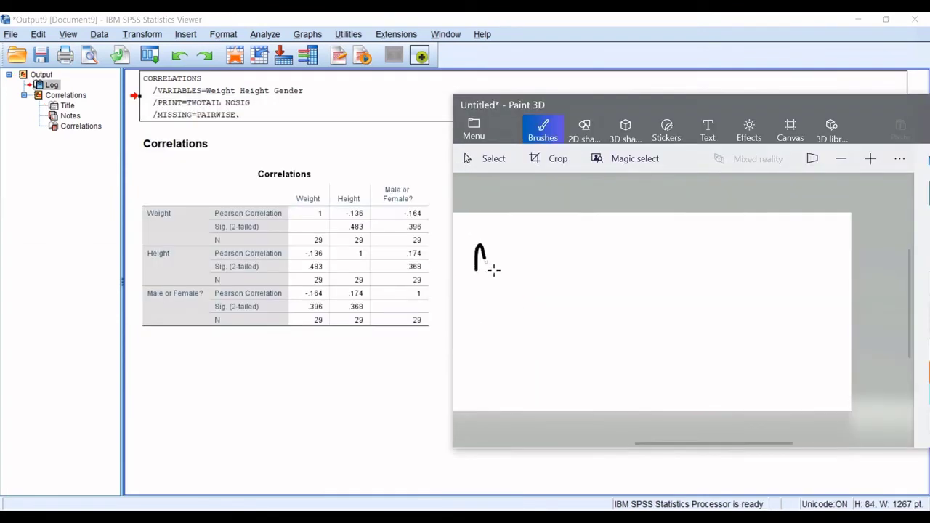
mouse_move(493, 269)
left_mouse_down()
mouse_move(528, 267)
mouse_move(536, 286)
mouse_move(570, 265)
mouse_move(566, 284)
mouse_move(636, 256)
mouse_move(648, 277)
mouse_move(622, 271)
left_mouse_up()
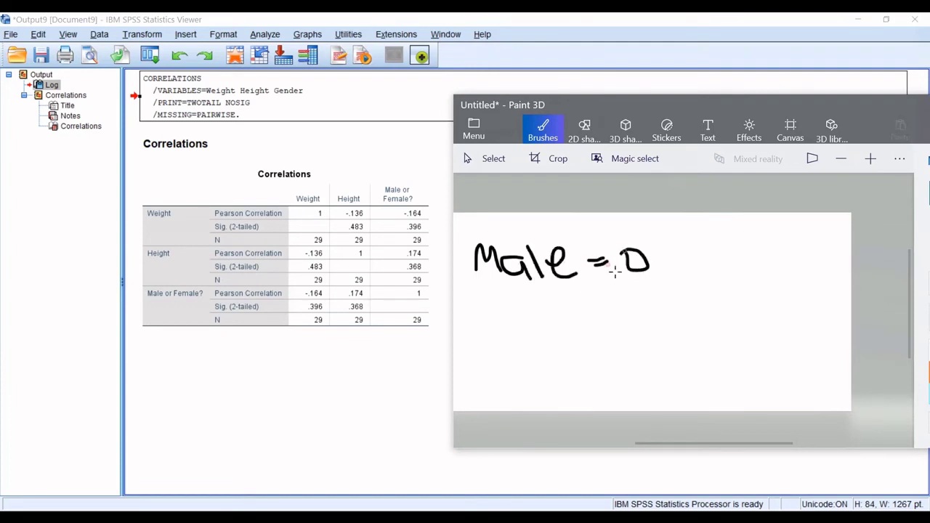
mouse_move(489, 312)
left_mouse_down()
mouse_move(517, 311)
mouse_move(495, 347)
mouse_move(525, 328)
mouse_move(550, 357)
mouse_move(582, 349)
mouse_move(607, 318)
mouse_move(619, 353)
left_mouse_up()
mouse_move(625, 299)
left_mouse_down()
mouse_move(629, 331)
mouse_move(651, 338)
left_mouse_up()
mouse_move(667, 331)
left_mouse_down()
mouse_move(692, 330)
mouse_move(691, 322)
mouse_move(705, 334)
left_mouse_up()
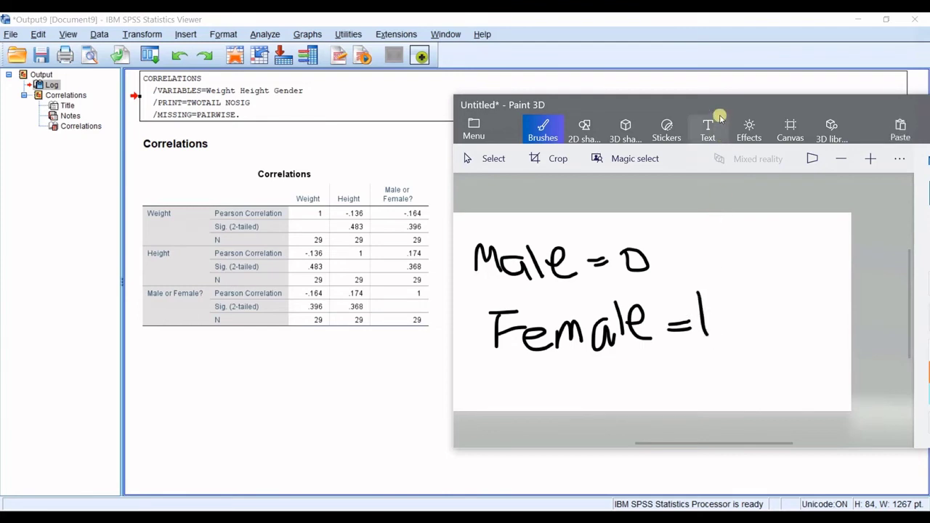
Step: Note 'w↑' beside the coding and circle 'Male = 0'
mouse_move(721, 104)
left_mouse_down()
mouse_move(724, 85)
mouse_move(712, 86)
left_mouse_up()
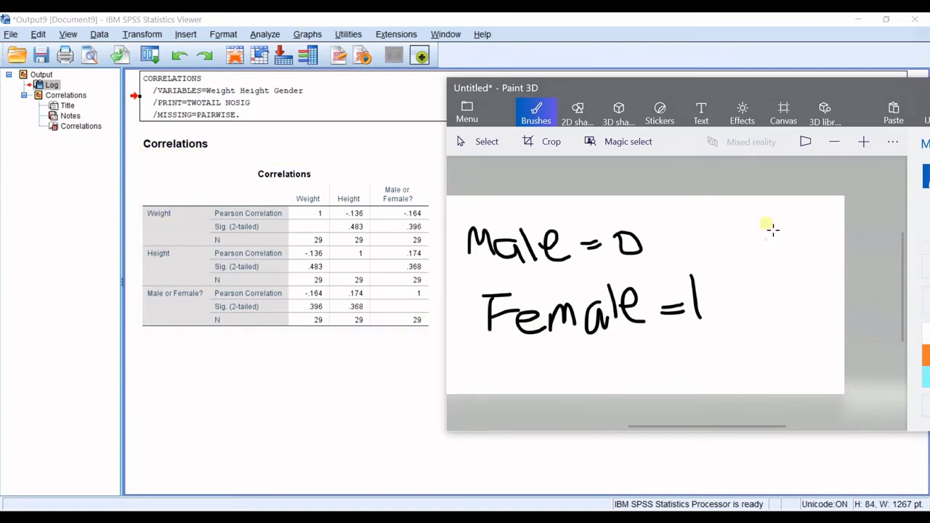
mouse_move(699, 215)
left_mouse_down()
mouse_move(720, 225)
mouse_move(757, 212)
left_mouse_up()
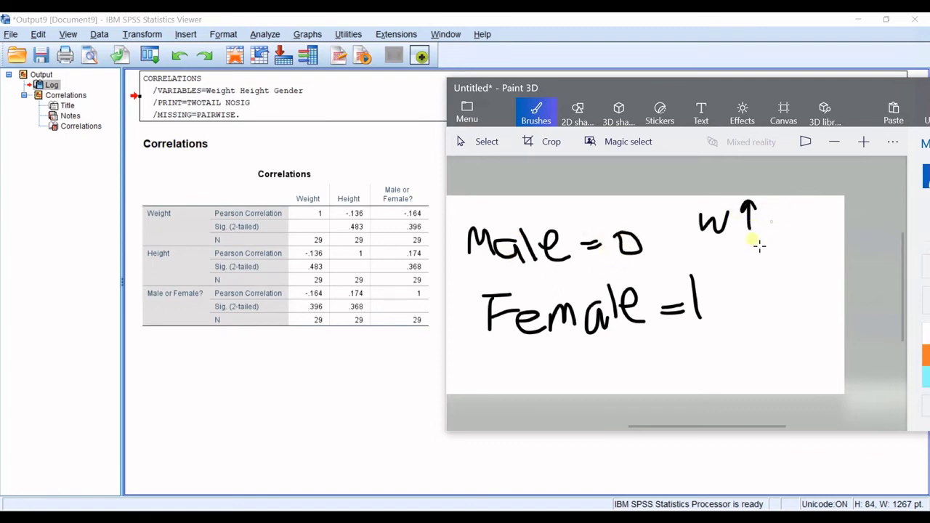
mouse_move(656, 250)
left_mouse_down()
mouse_move(613, 275)
mouse_move(560, 276)
mouse_move(472, 265)
mouse_move(464, 239)
mouse_move(589, 223)
mouse_move(640, 234)
mouse_move(657, 251)
left_mouse_up()
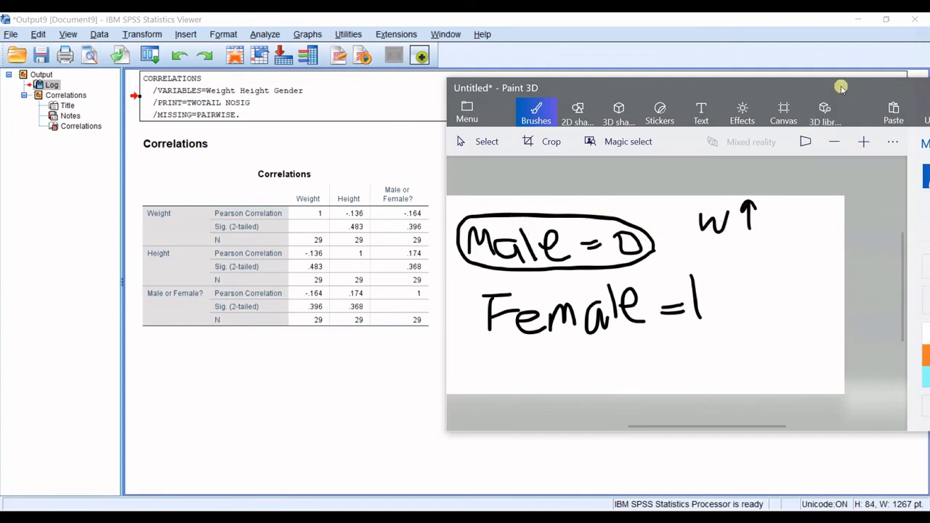
left_click_drag(841, 87, 639, 96)
Step: Hide the sketch and select the Weight, Height and Gender Correlations table
left_click(799, 95)
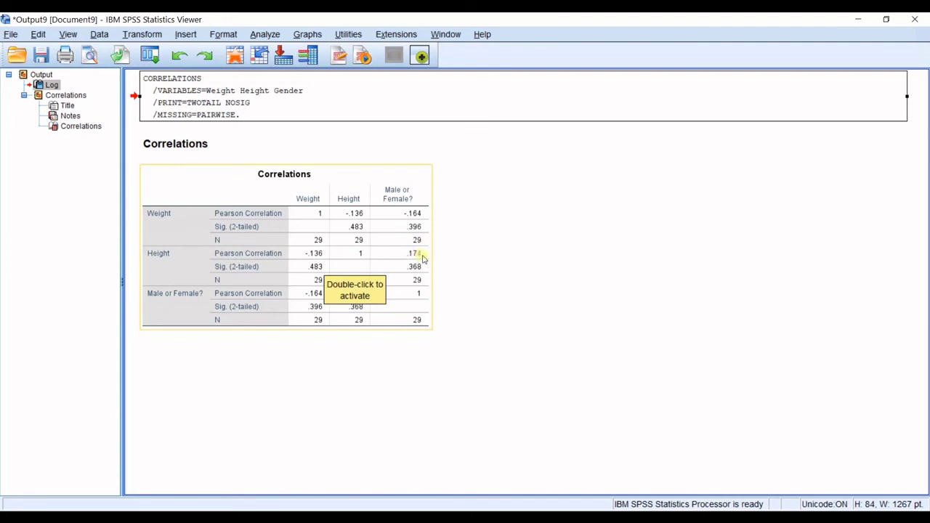
left_click(425, 287)
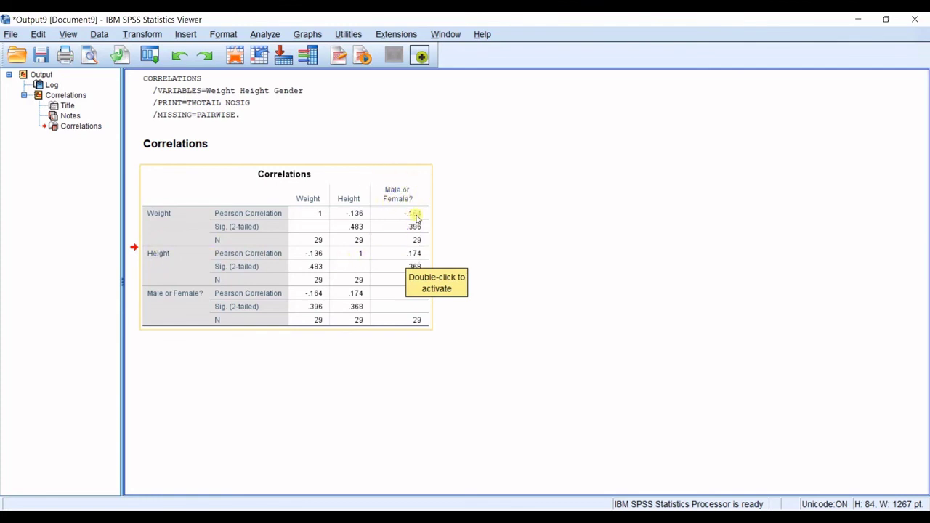
key("alt+Tab")
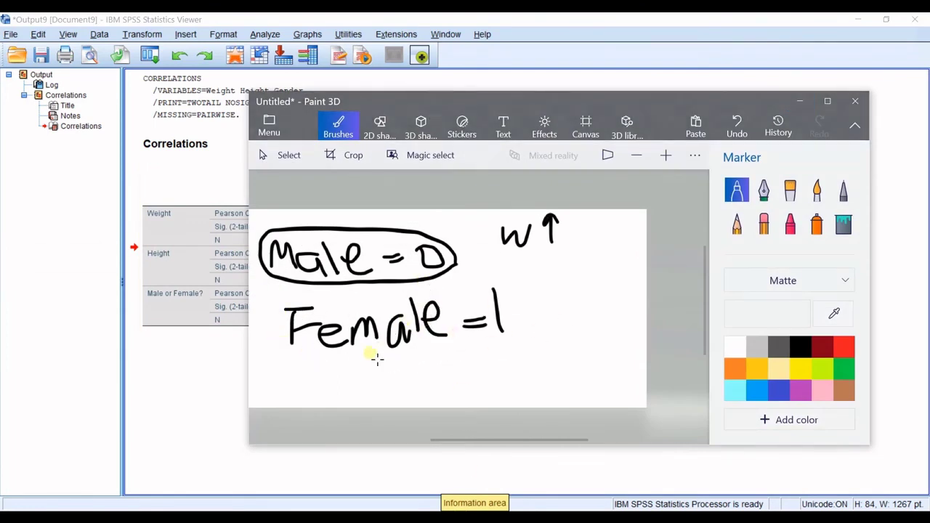
left_click_drag(530, 100, 708, 96)
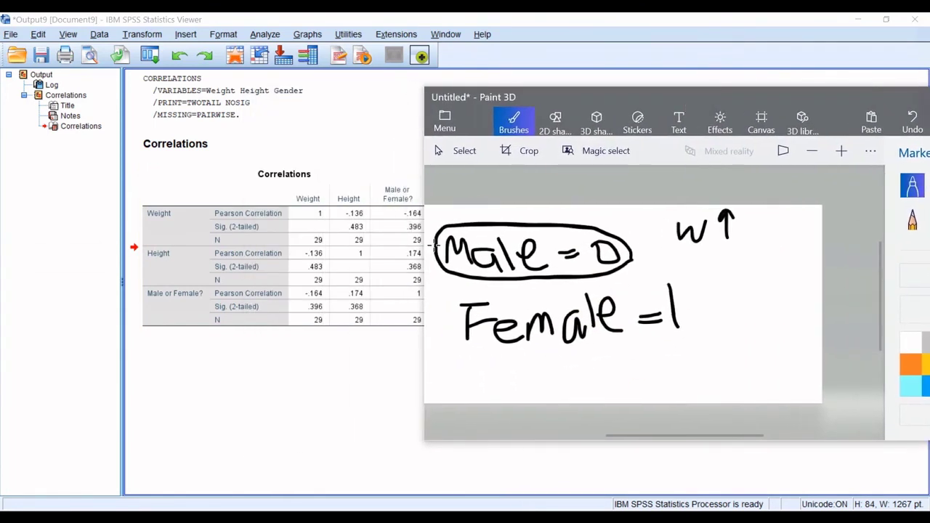
left_click(209, 267)
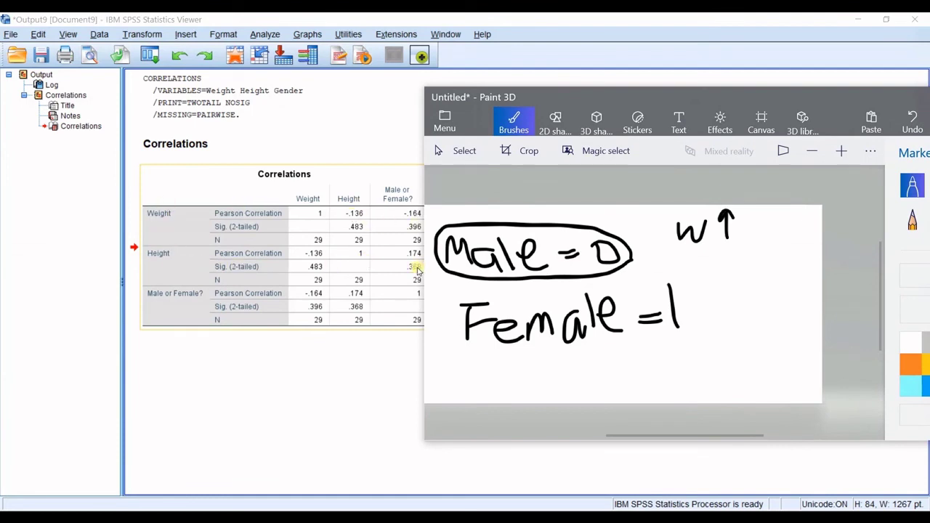
left_click(674, 320)
left_click(414, 286)
left_click(597, 359)
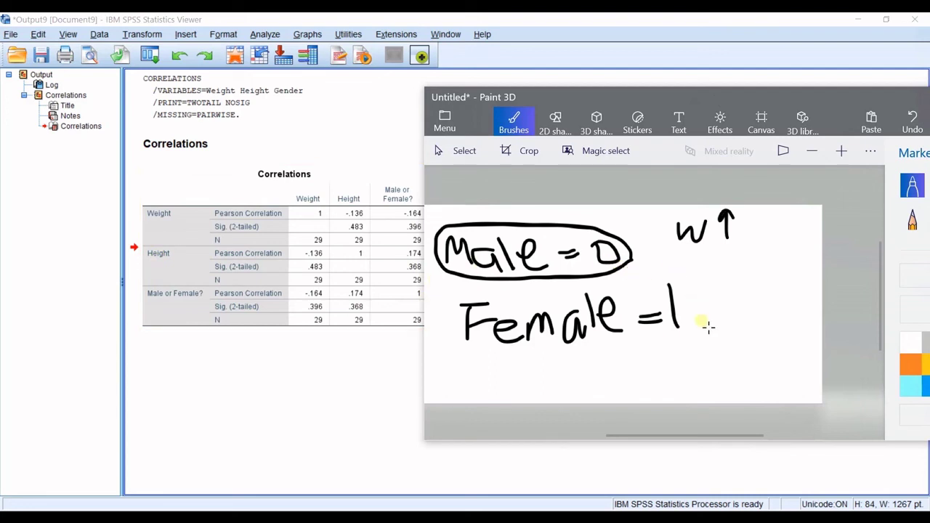
left_click(233, 269)
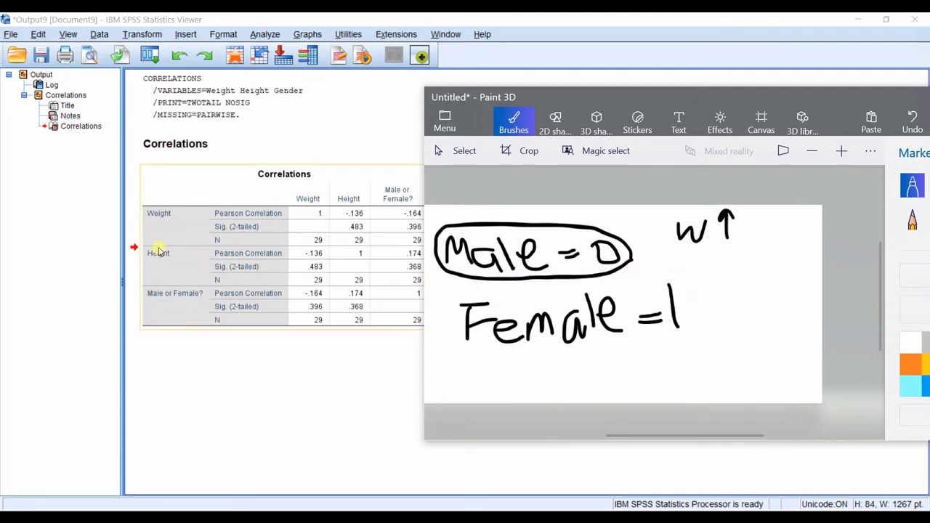
left_click(533, 291)
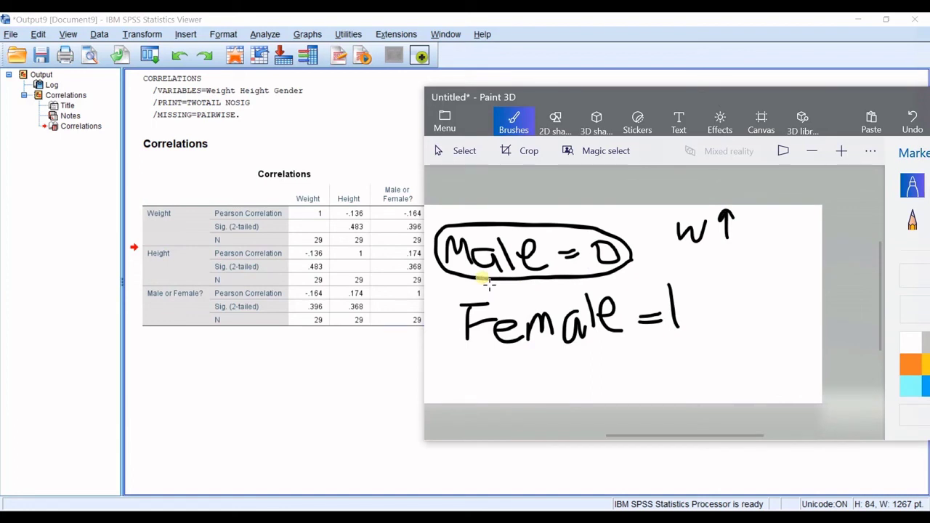
left_click_drag(809, 100, 622, 169)
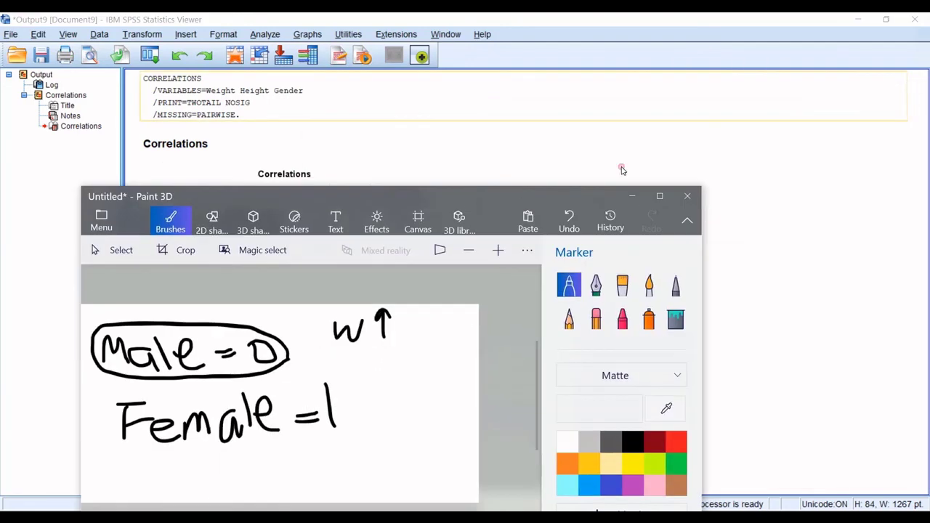
left_click(632, 196)
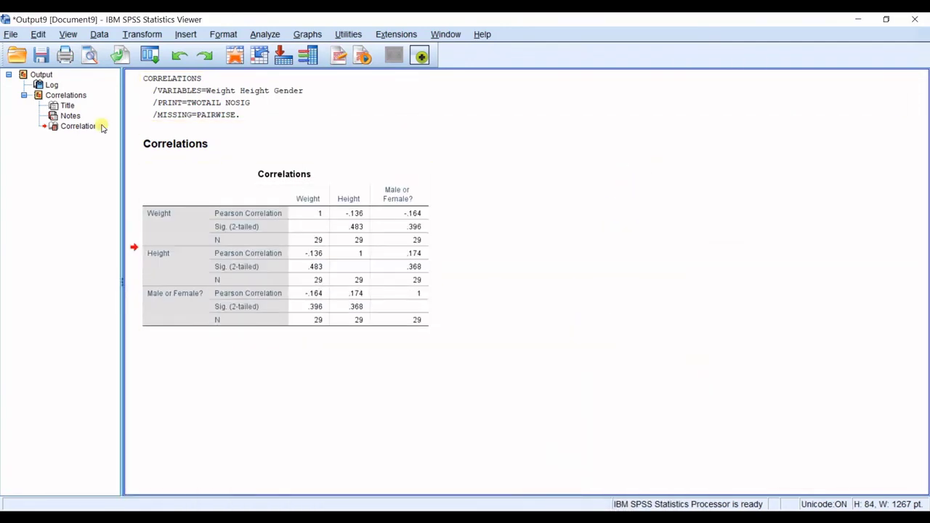
left_click(236, 284)
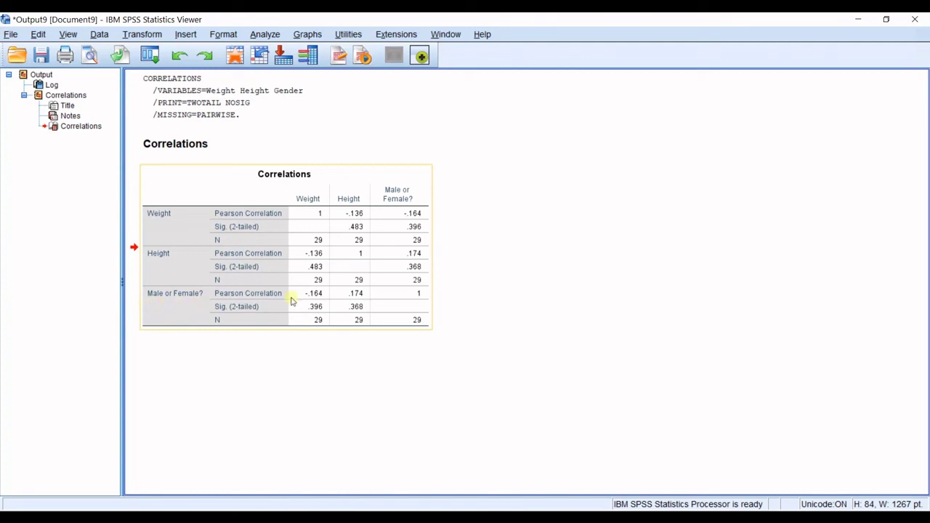